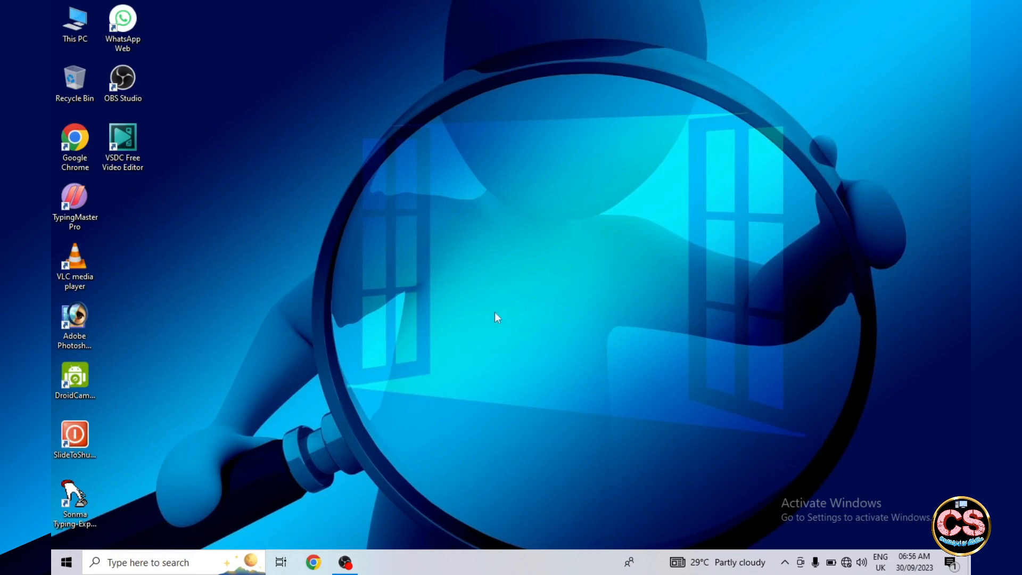
- Open Paint from the Windows Accessories group of installed programs
left_click(66, 565)
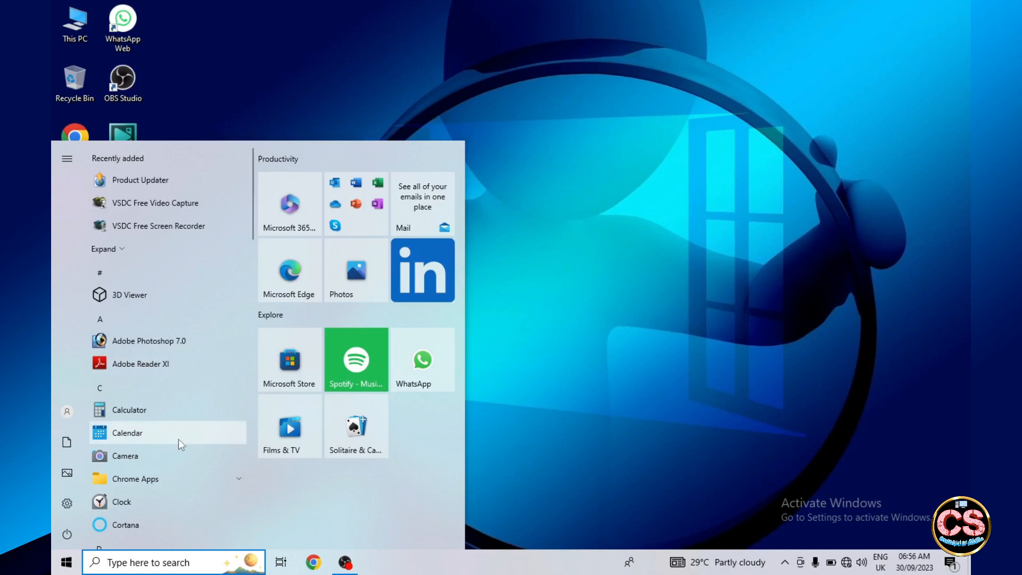
scroll(178, 440, "down", 5)
scroll(178, 440, "down", 15)
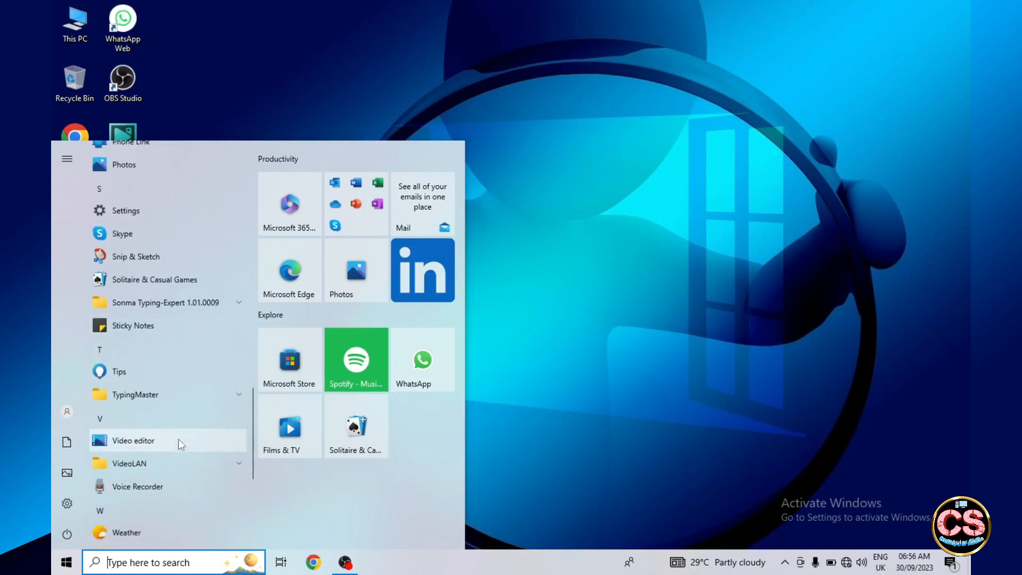
scroll(177, 439, "down", 1)
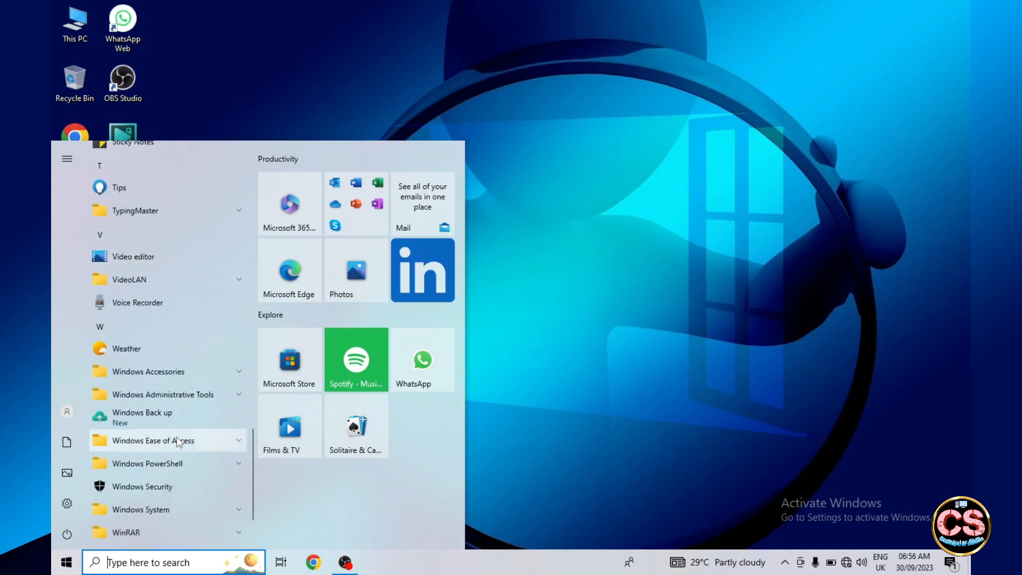
left_click(146, 371)
left_click(161, 490)
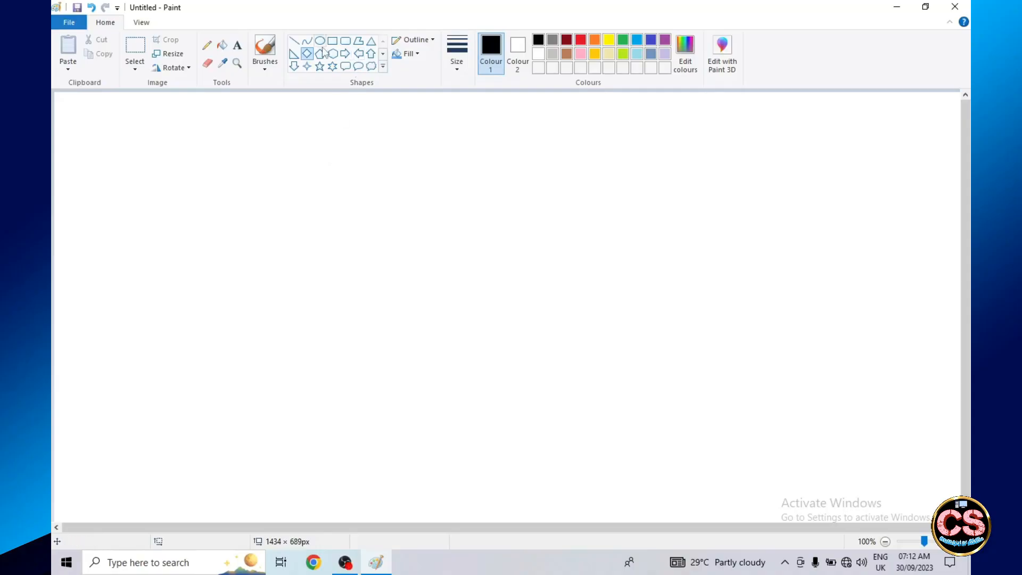
- Draw a vertical black straight line about 384 px tall near the middle of the canvas
left_click(294, 41)
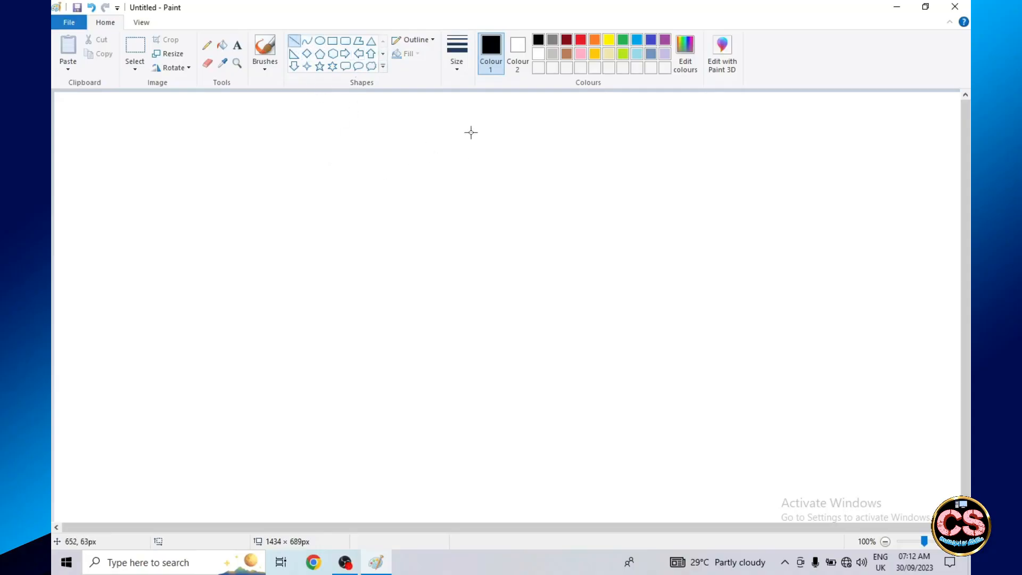
left_click_drag(470, 133, 470, 378)
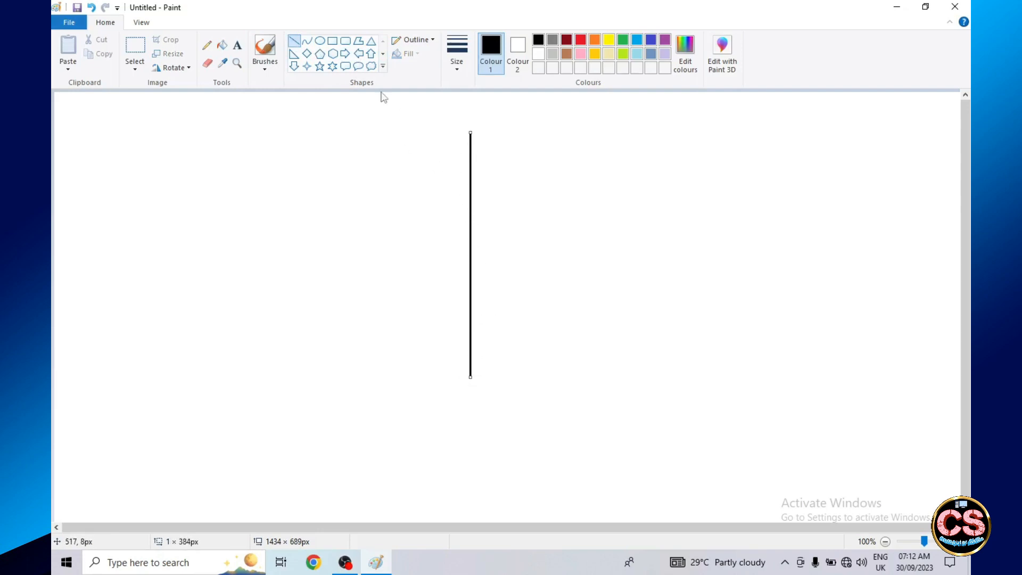
left_click(320, 53)
- Draw a curve about 318 px tall from the line's upper end to its lower part, bulging left as the central half-petal
left_click(306, 41)
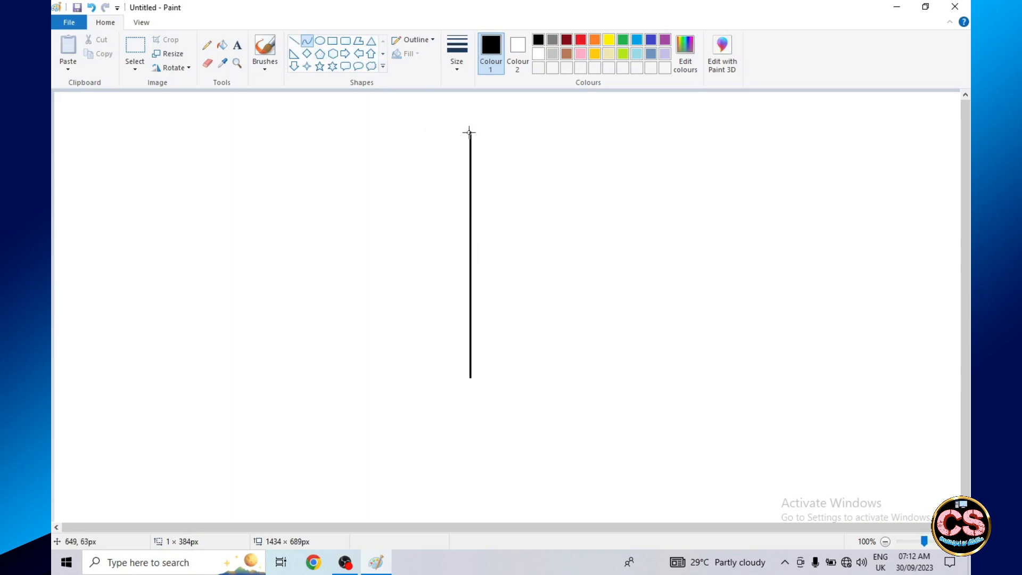
left_click_drag(471, 133, 469, 334)
left_click_drag(471, 231, 396, 317)
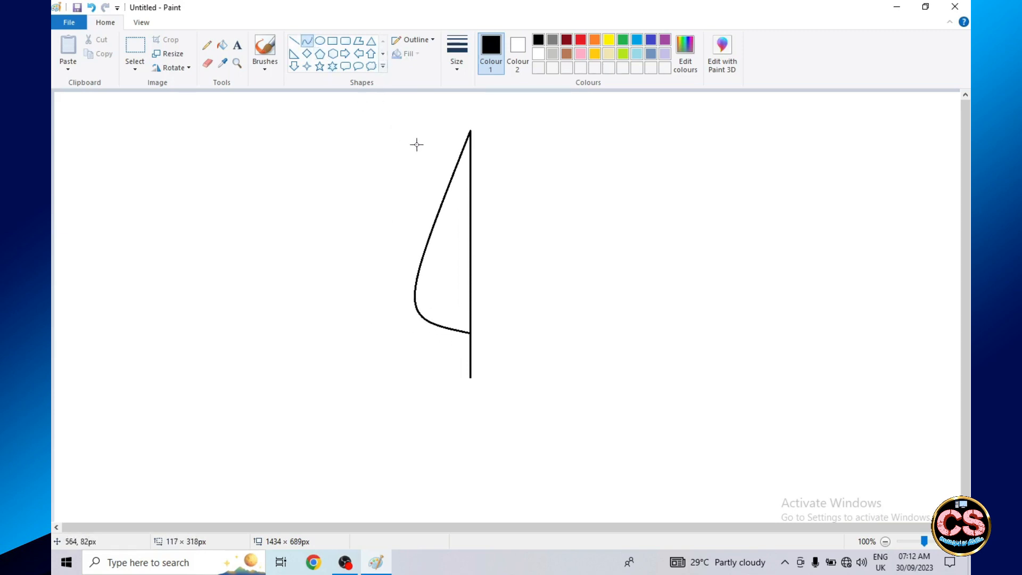
- Add a second petal left of the central one with curves, giving it a pointed tip and an outer edge ending at the petal base
left_click_drag(415, 140, 440, 148)
left_click_drag(414, 138, 470, 333)
left_click_drag(448, 263, 365, 315)
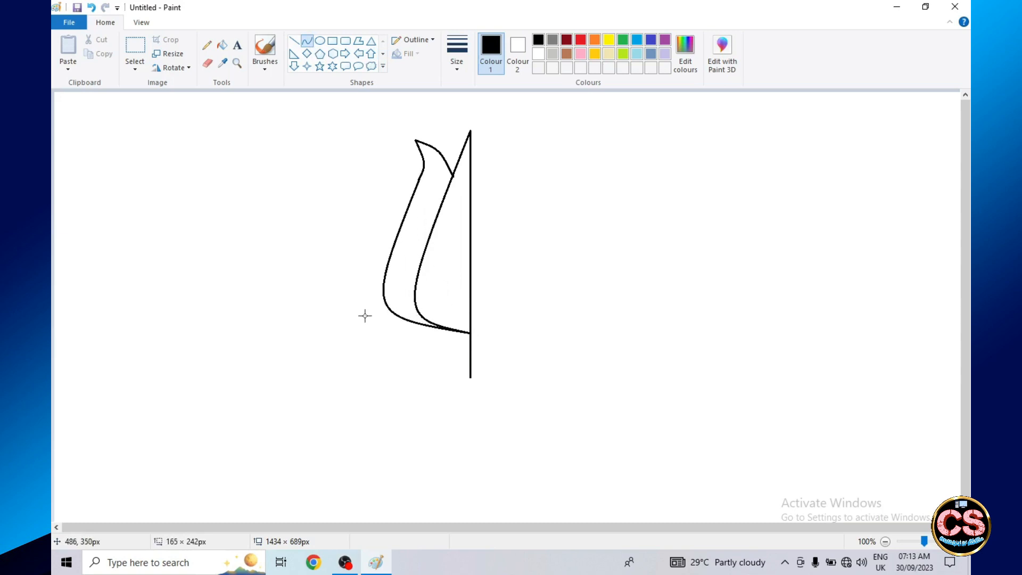
- Draw the pointed tip of a third petal, slightly lower and further left, with two curves meeting at a point
left_click(333, 55)
left_click(308, 42)
left_click_drag(377, 165, 405, 176)
left_click(329, 58)
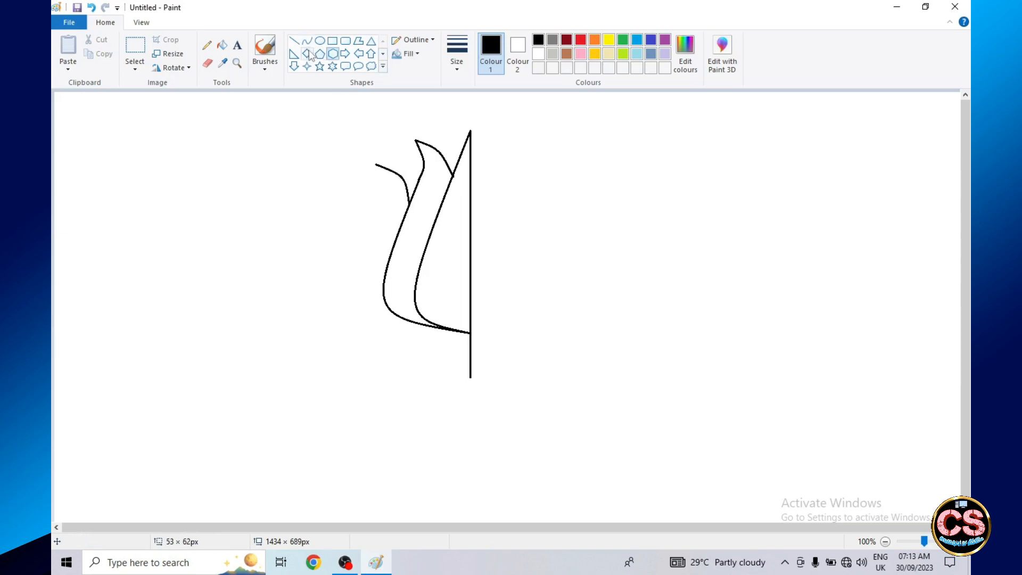
left_click(308, 45)
left_click_drag(377, 165, 387, 190)
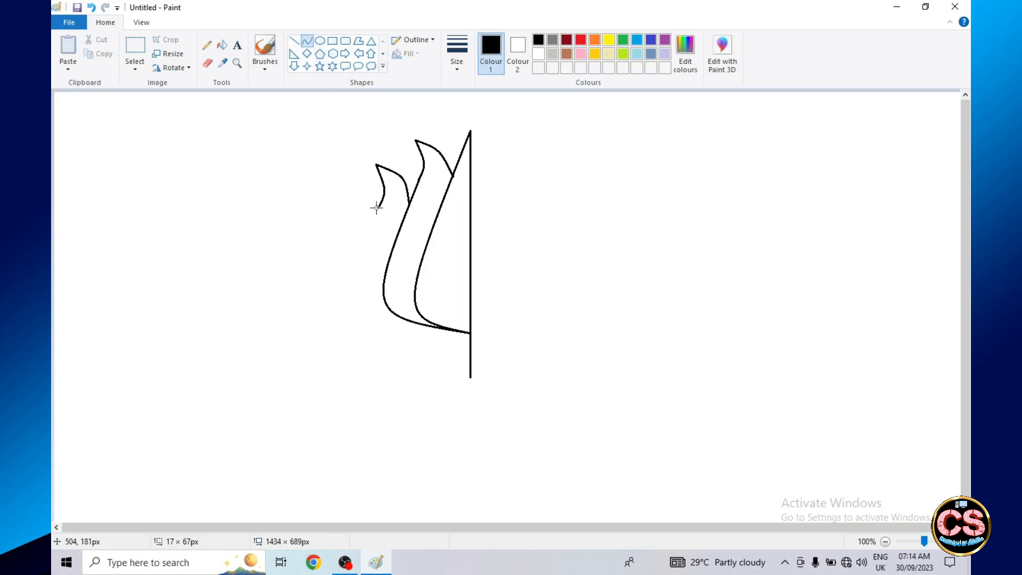
- Draw the third petal's outer edge as a curve about 200 px tall from its tip down to the shared petal base
left_click_drag(377, 208, 470, 333)
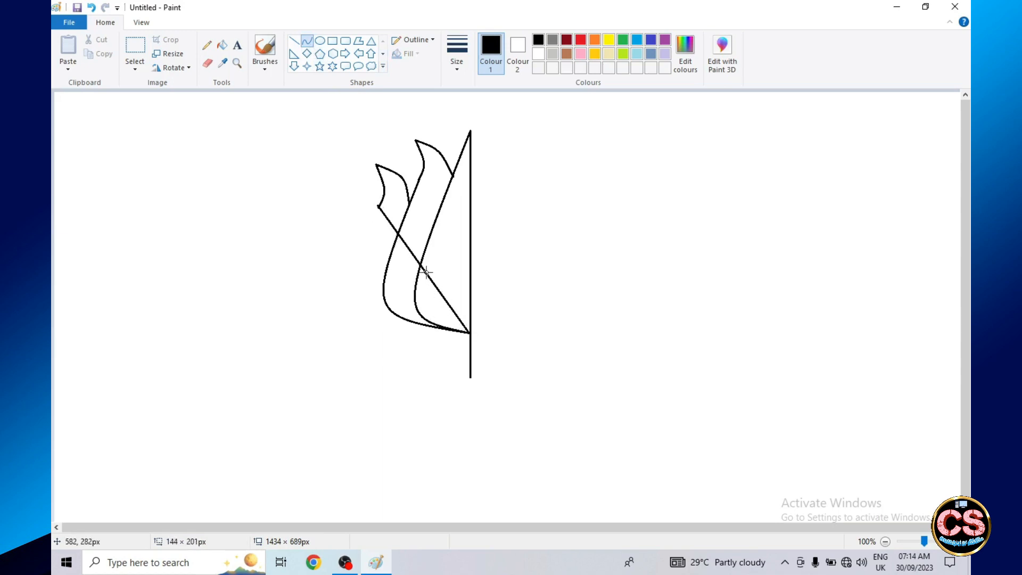
left_click_drag(423, 269, 334, 319)
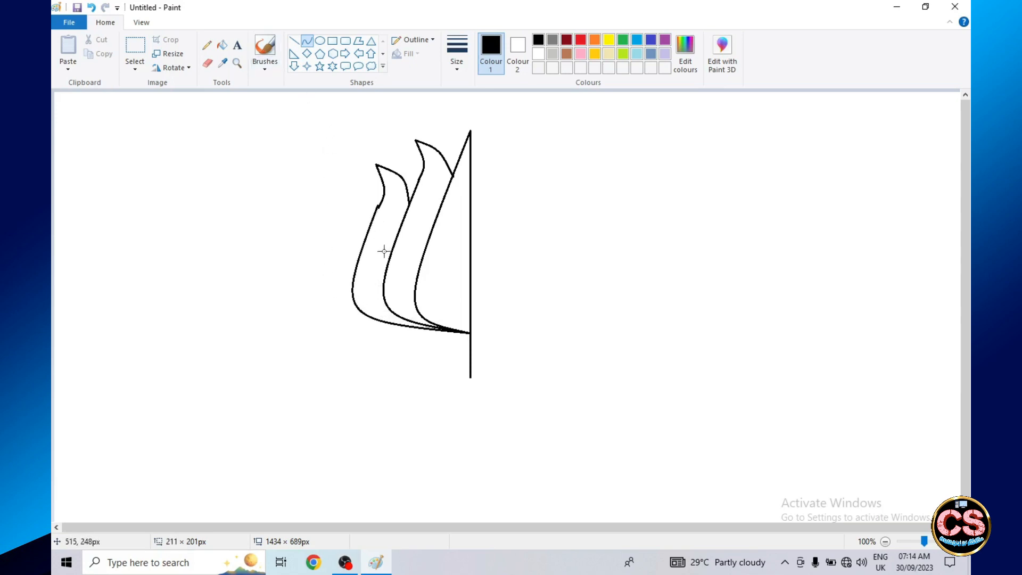
left_click_drag(374, 211, 470, 333)
left_click_drag(433, 274, 338, 318)
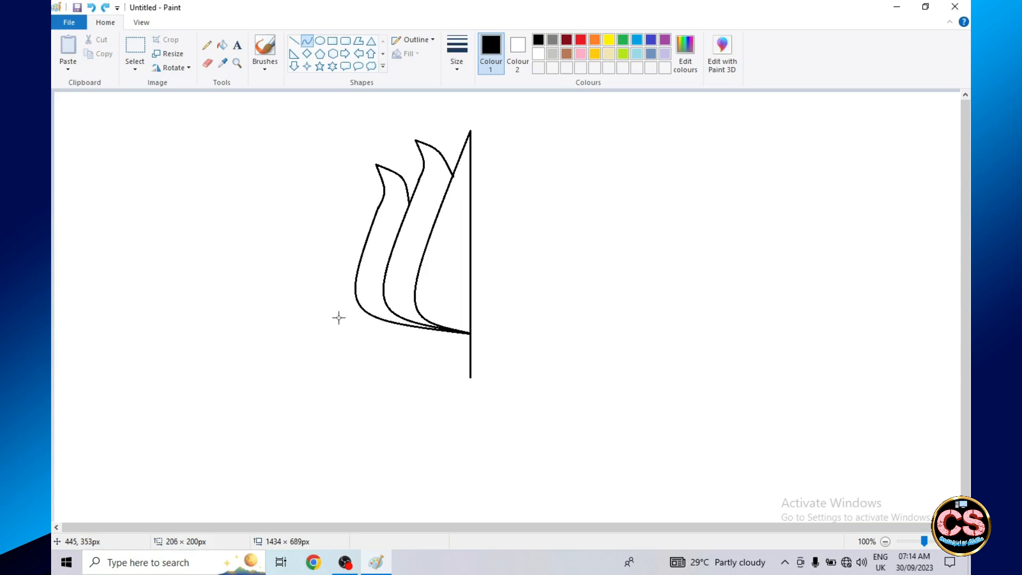
- Add a fourth, outermost petal on the left with curves for its pointed tip and its outer edge down to the petal base
left_click(320, 53)
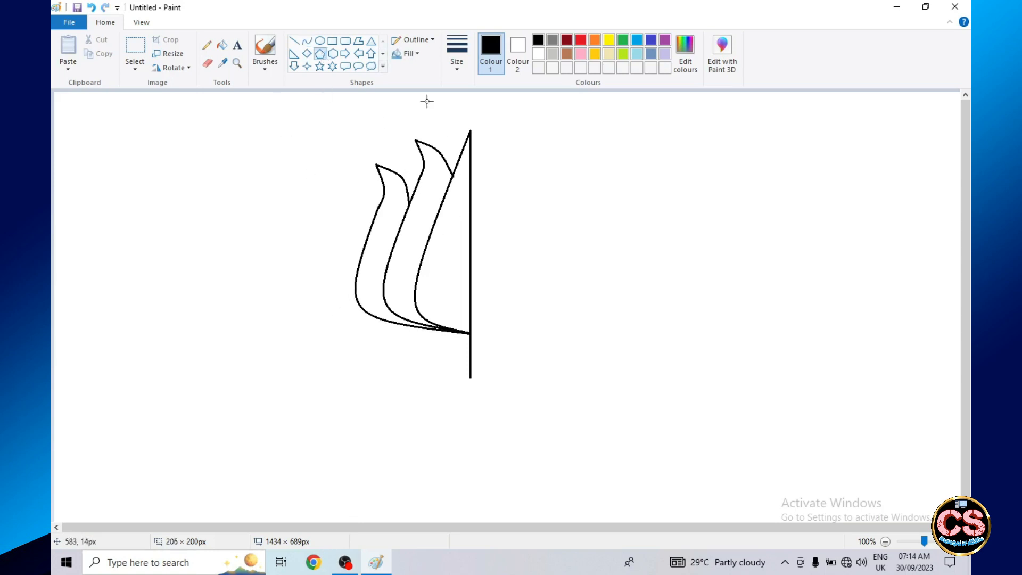
left_click(307, 40)
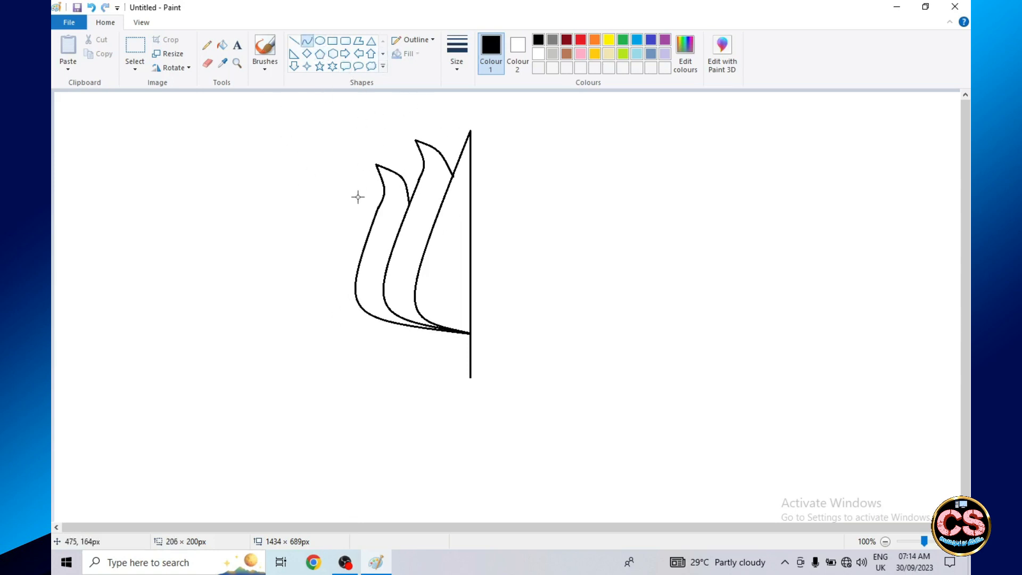
mouse_move(347, 179)
left_mouse_down()
mouse_move(376, 213)
mouse_move(369, 187)
left_mouse_up()
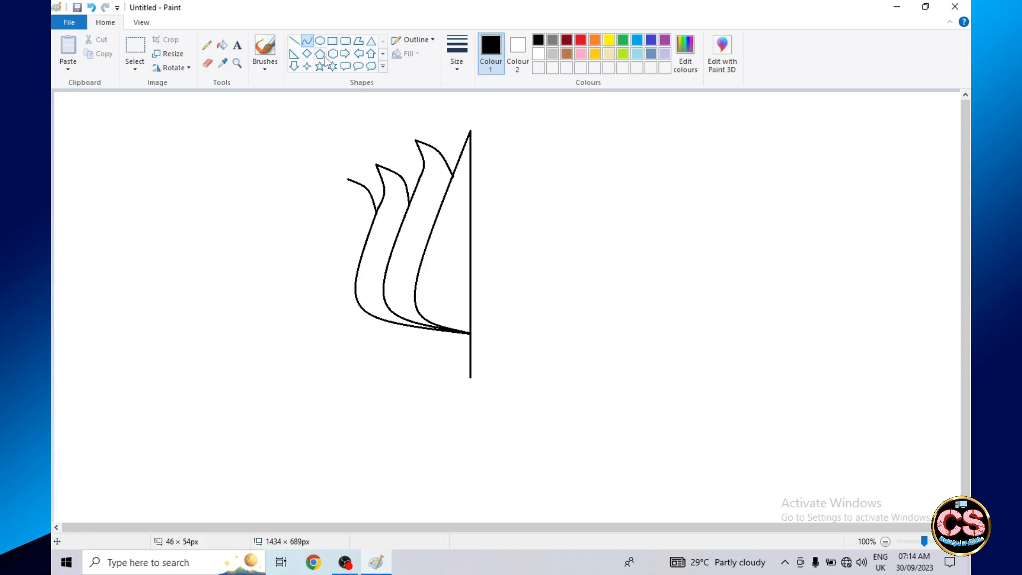
mouse_move(347, 180)
left_mouse_down()
mouse_move(359, 320)
mouse_move(429, 327)
mouse_move(420, 326)
left_mouse_up()
left_click_drag(379, 264, 318, 316)
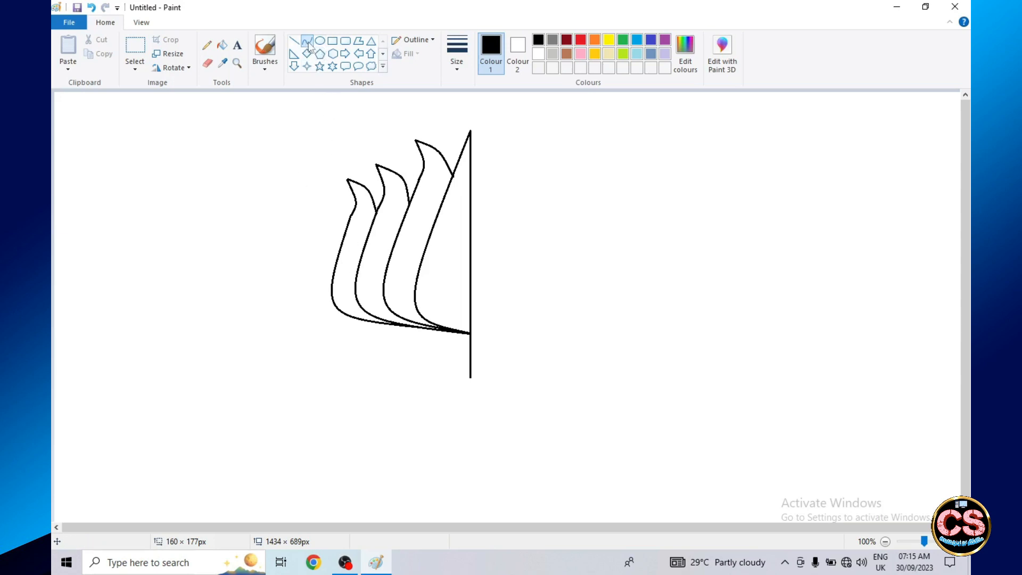
- Draw the left sepal below the petals and the left half of the central sepal, ending at the vertical line's lower end
left_click_drag(392, 326, 348, 337)
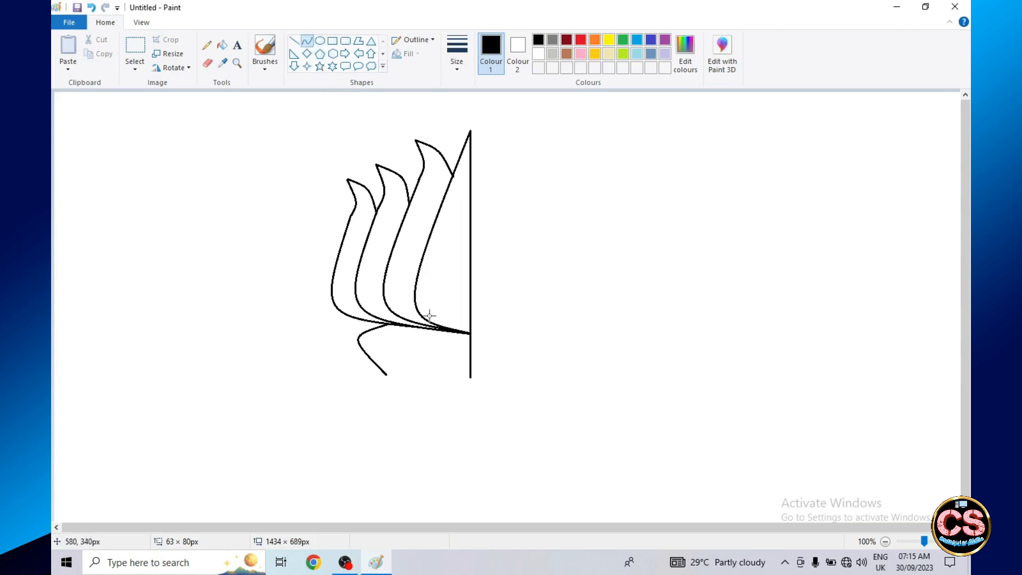
left_click_drag(436, 330, 448, 354)
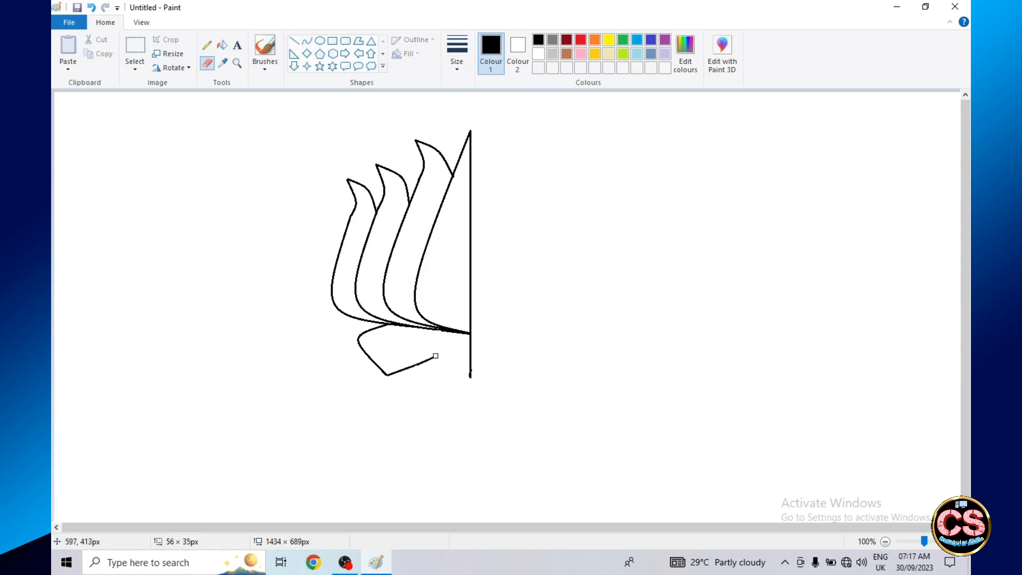
left_click(307, 41)
left_click_drag(427, 327, 412, 355)
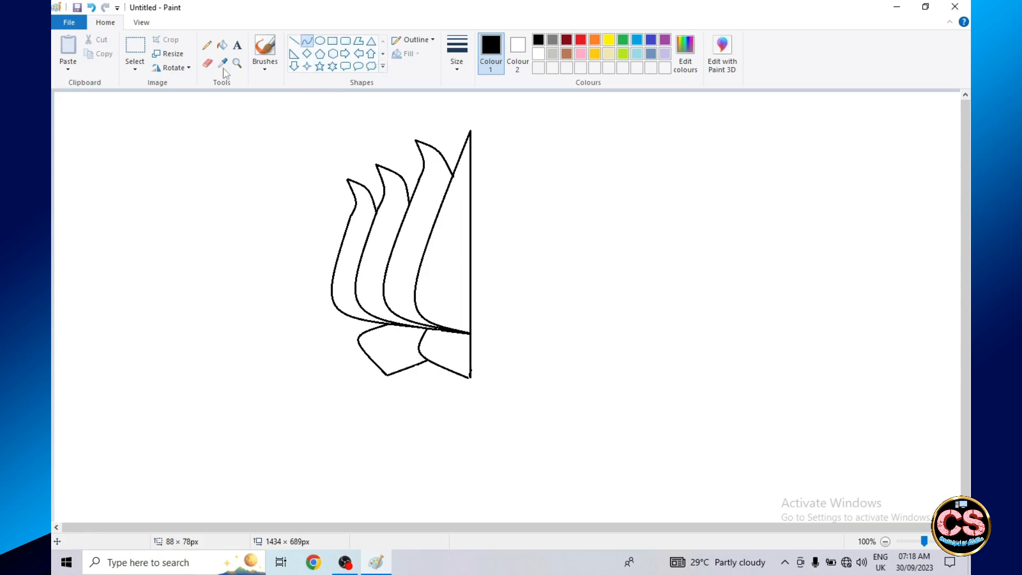
- Turn on transparent selection, select the half flower without the centre line, and cut and paste it
left_click(134, 45)
left_click(135, 65)
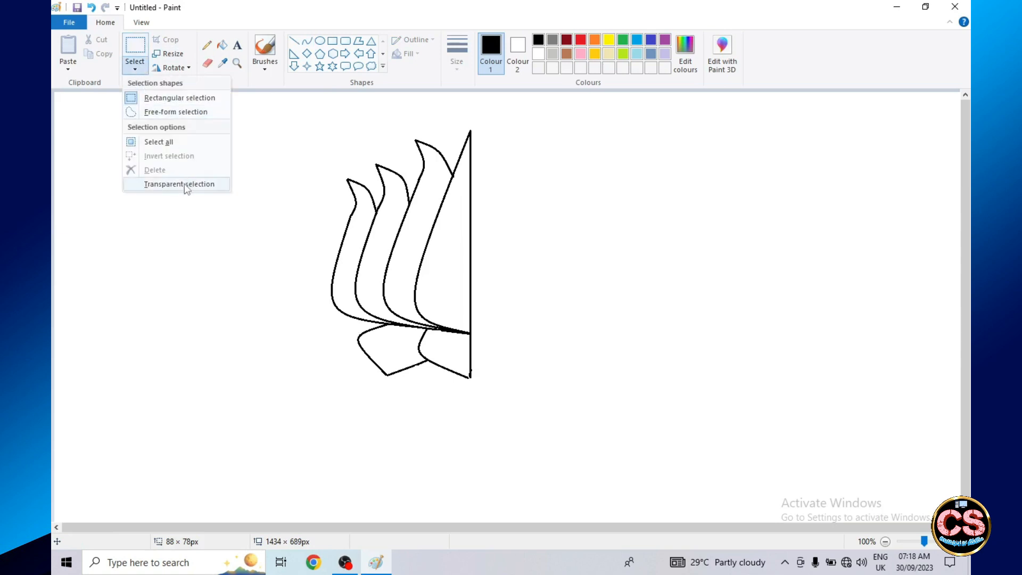
left_click(183, 185)
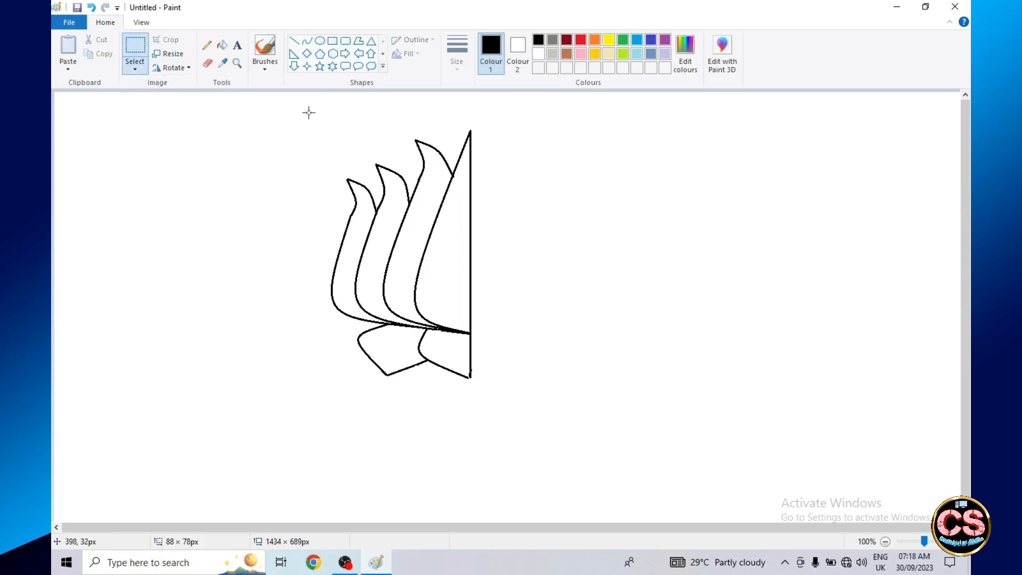
mouse_move(309, 113)
left_mouse_down()
mouse_move(440, 265)
mouse_move(467, 385)
left_mouse_up()
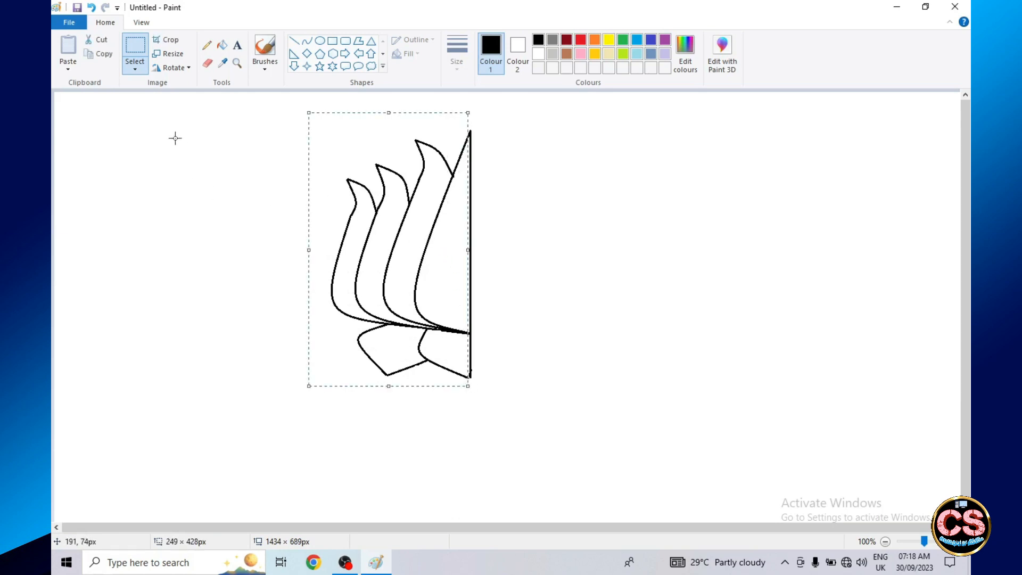
left_click(108, 54)
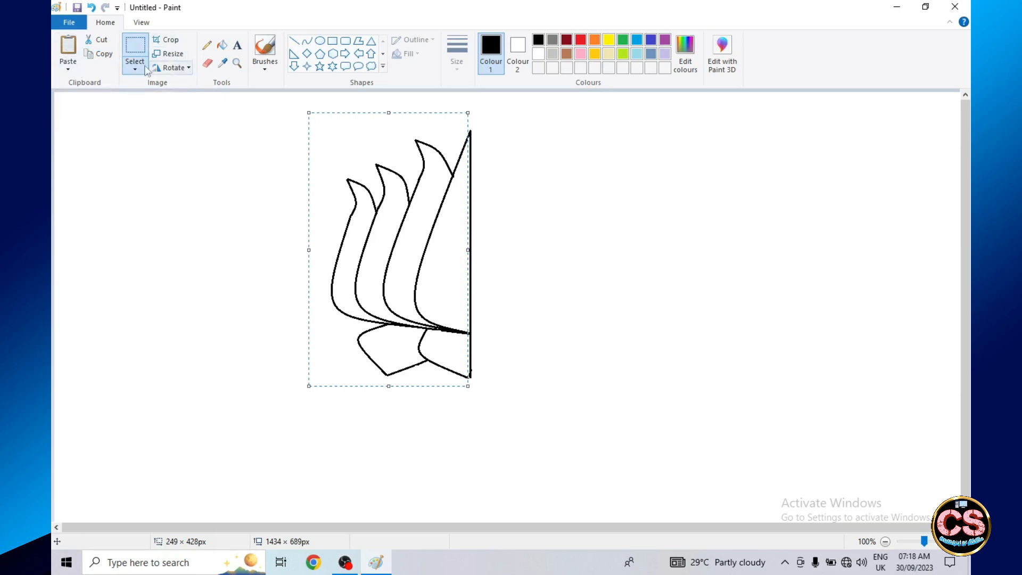
left_click(98, 39)
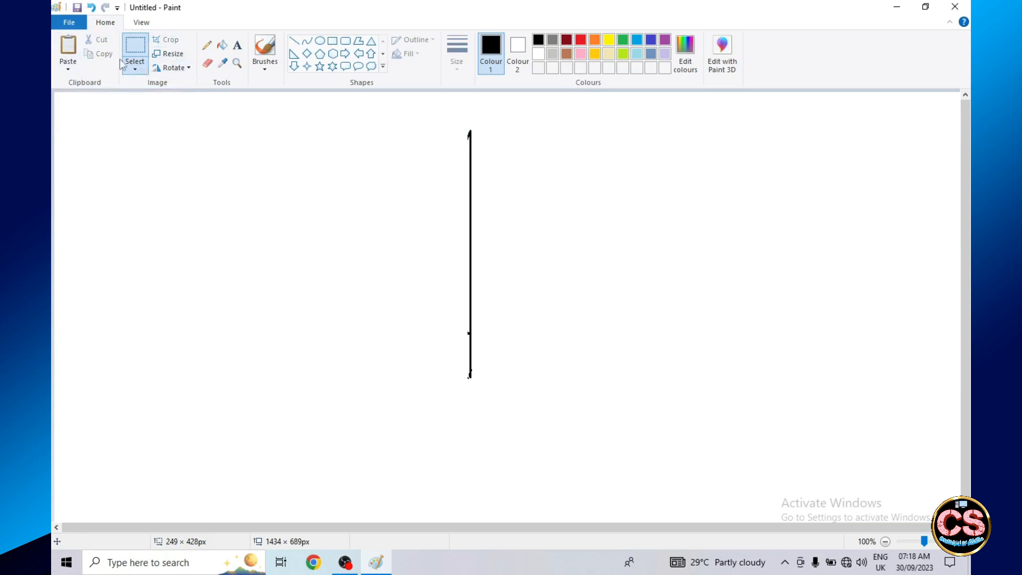
left_click(69, 52)
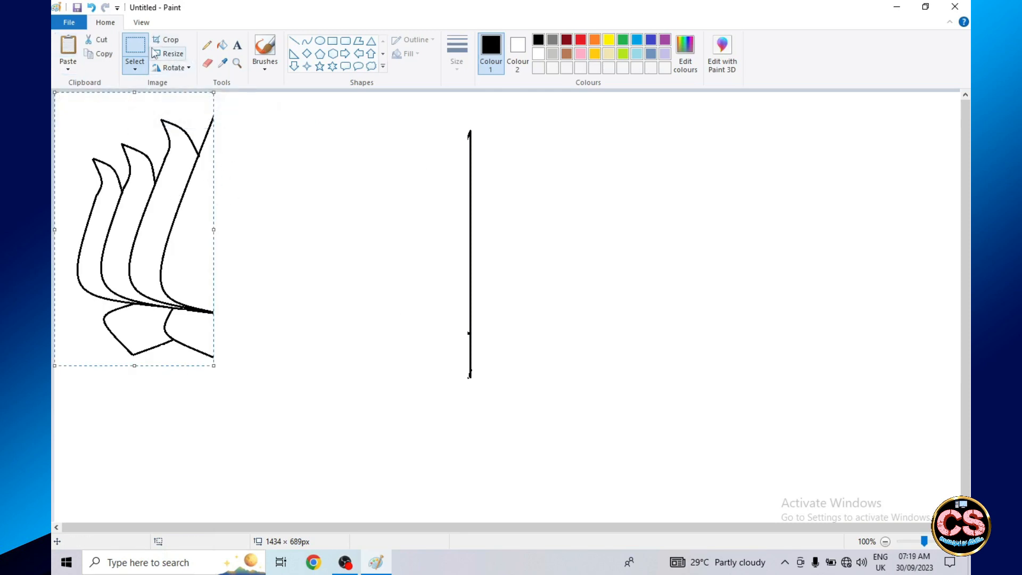
- Delete the leftover vertical line and move the pasted half flower to the middle of the canvas
left_click(135, 47)
mouse_move(453, 119)
left_mouse_down()
mouse_move(474, 390)
mouse_move(486, 393)
left_mouse_up()
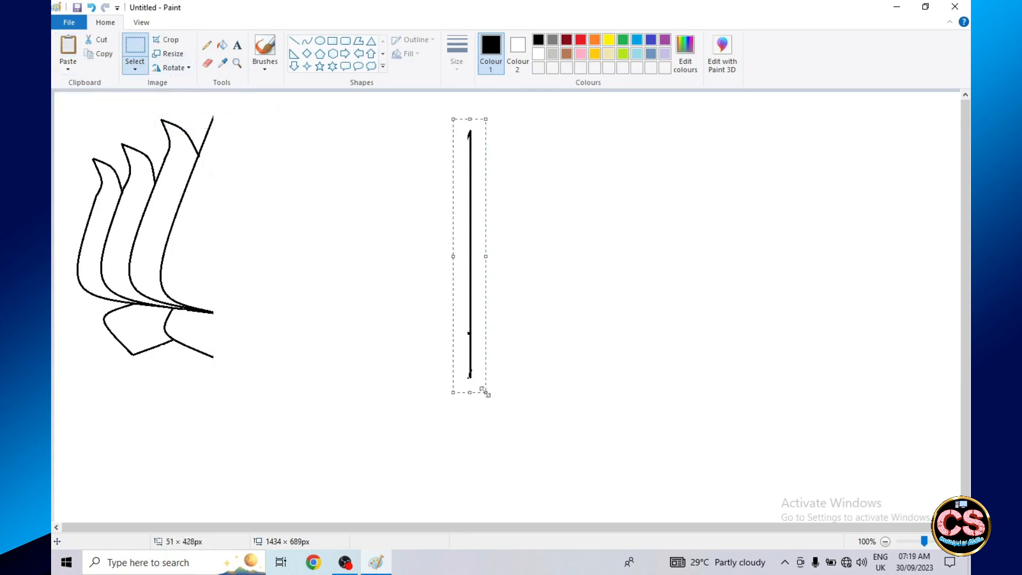
key("Delete")
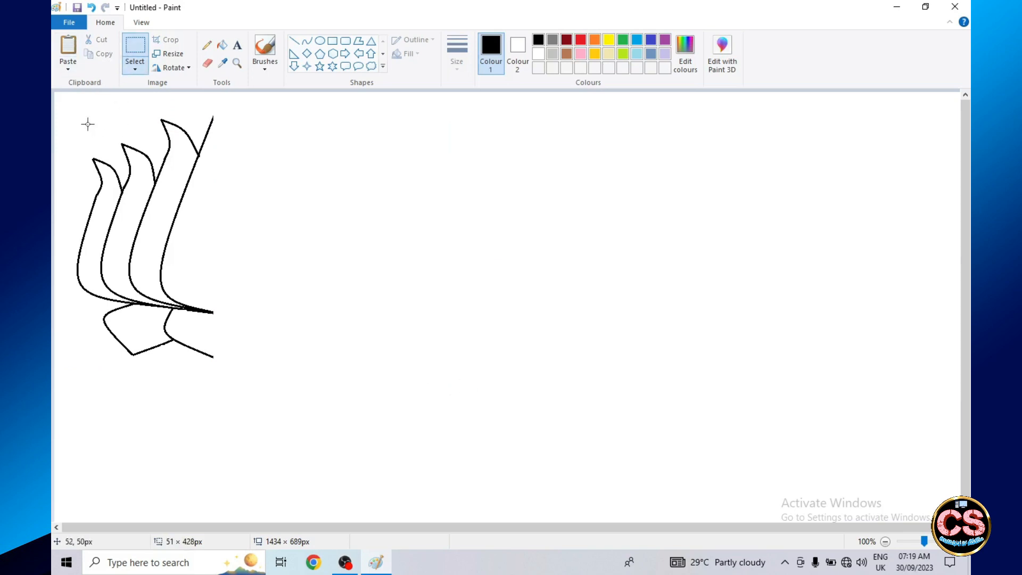
mouse_move(71, 113)
left_mouse_down()
mouse_move(276, 317)
mouse_move(253, 372)
mouse_move(214, 360)
left_mouse_up()
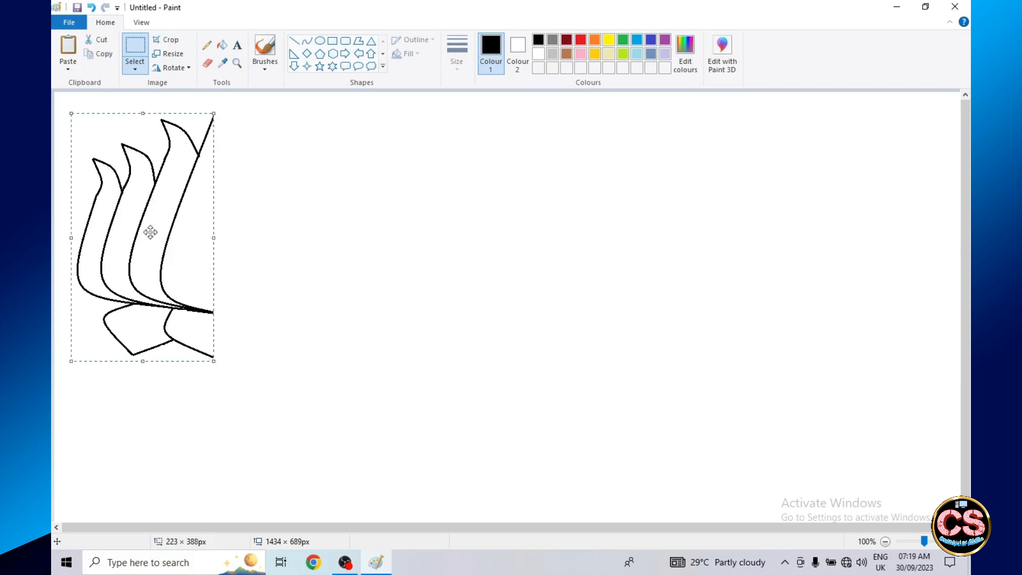
mouse_move(154, 242)
left_mouse_down()
mouse_move(181, 254)
mouse_move(411, 267)
left_mouse_up()
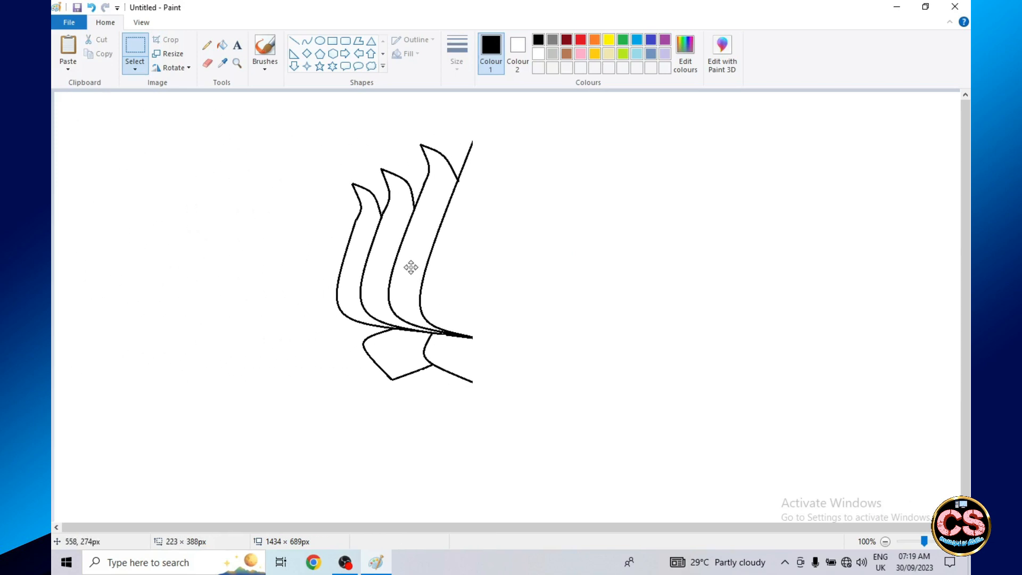
- Paste a copy of the half flower, flip it horizontally, and align it against the original's right edge to complete the lotus
left_click(99, 53)
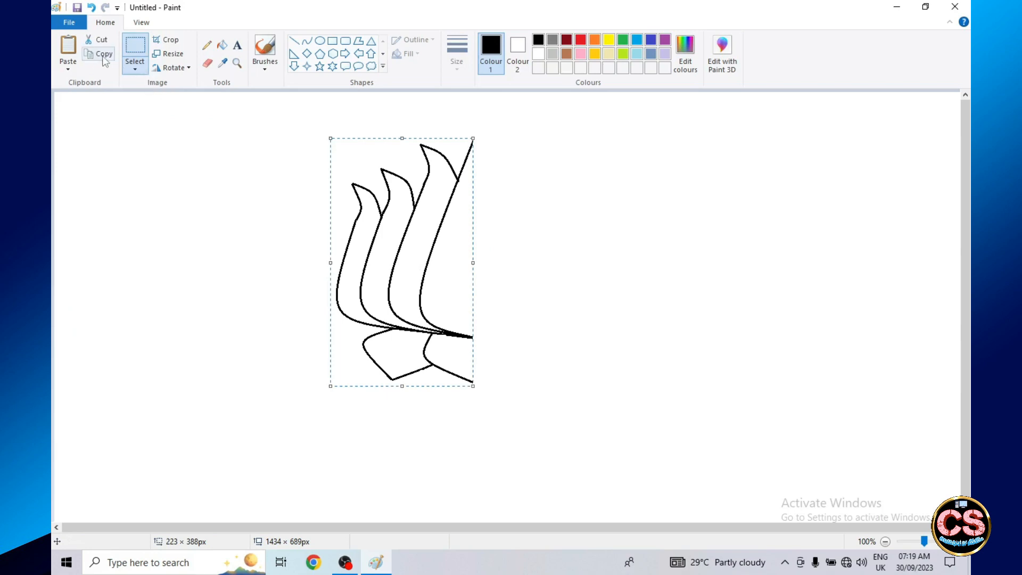
left_click(68, 46)
left_click(185, 69)
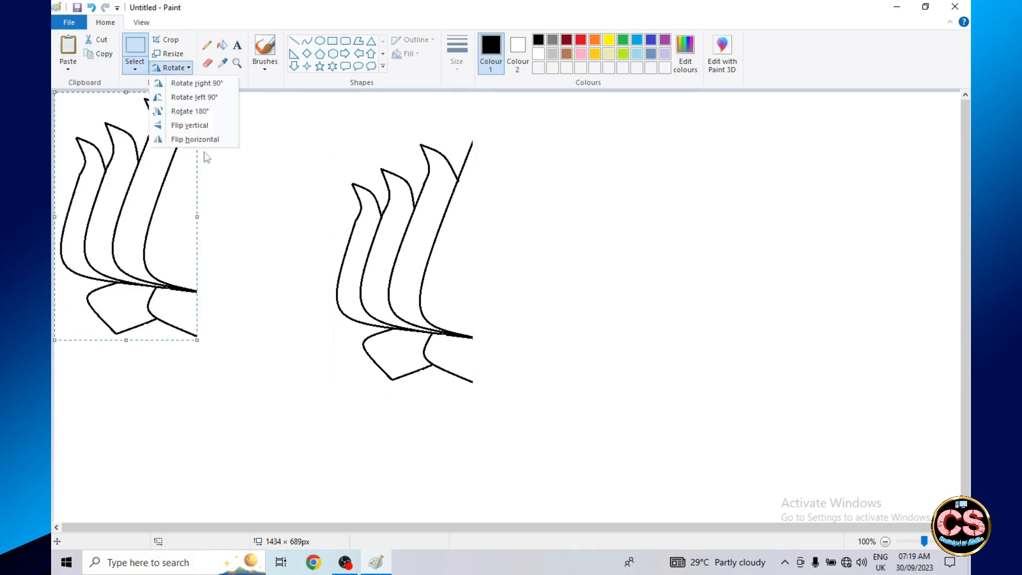
left_click(195, 139)
left_click_drag(141, 240, 553, 286)
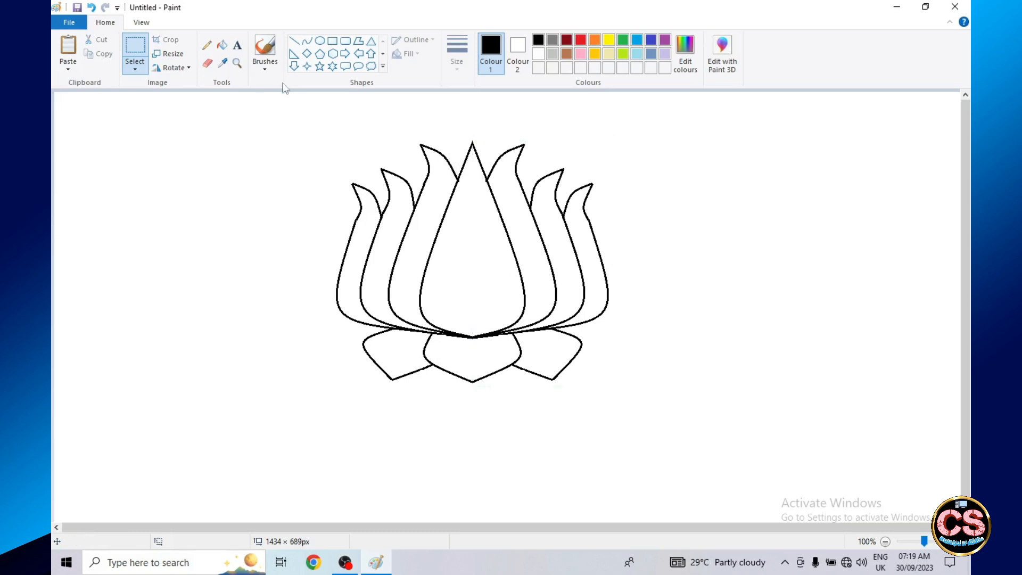
- Draw the stem's left edge as a slightly bent curve about 158 px tall below the central sepal
left_click(306, 41)
left_click_drag(463, 378, 467, 478)
left_click_drag(463, 402, 471, 404)
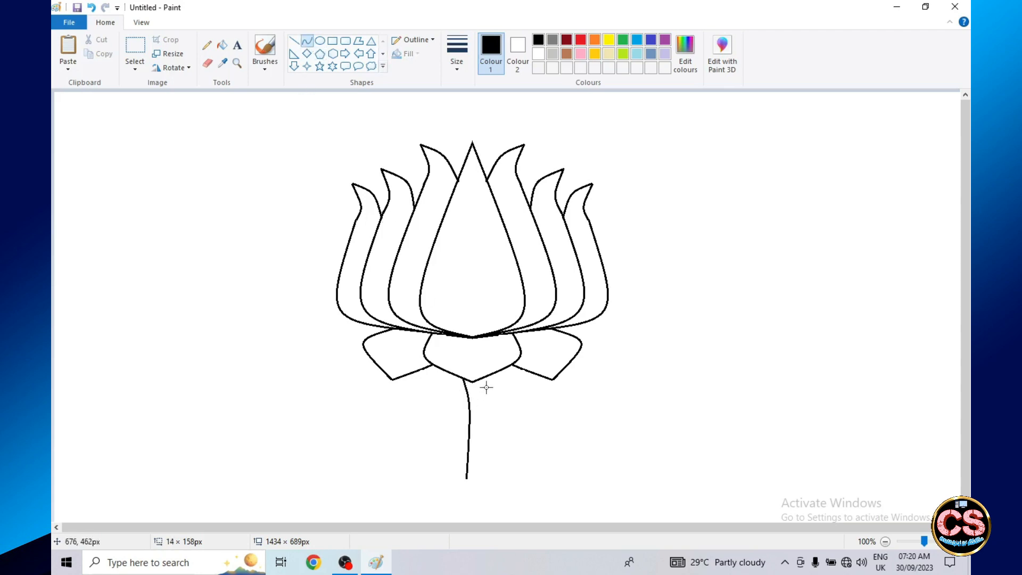
- Draw the stem's right edge as a slightly bent curve about 160 px tall and close the stem's lower end with a small ellipse
left_click_drag(485, 377, 475, 479)
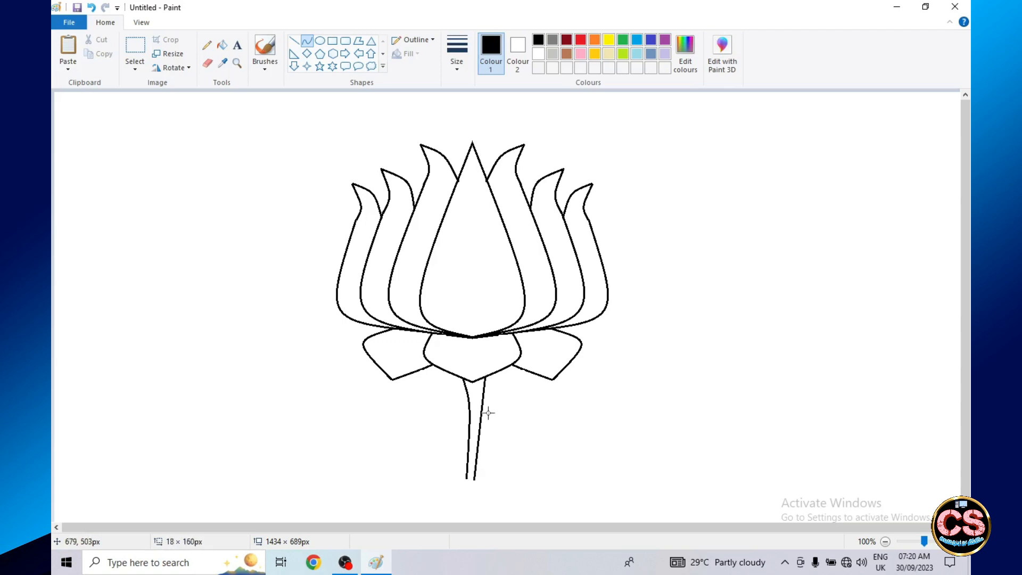
left_click_drag(483, 410, 486, 398)
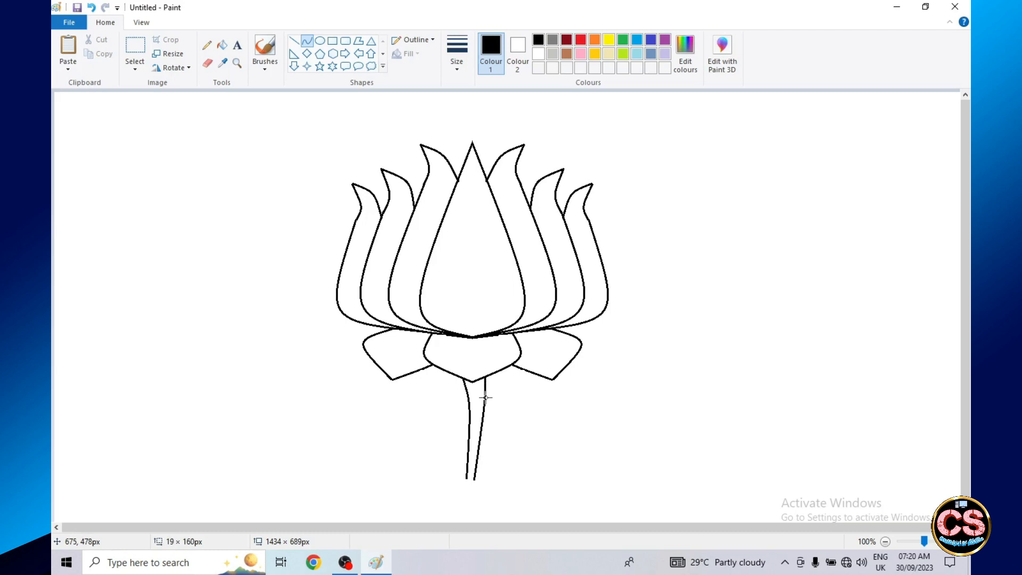
left_click(320, 40)
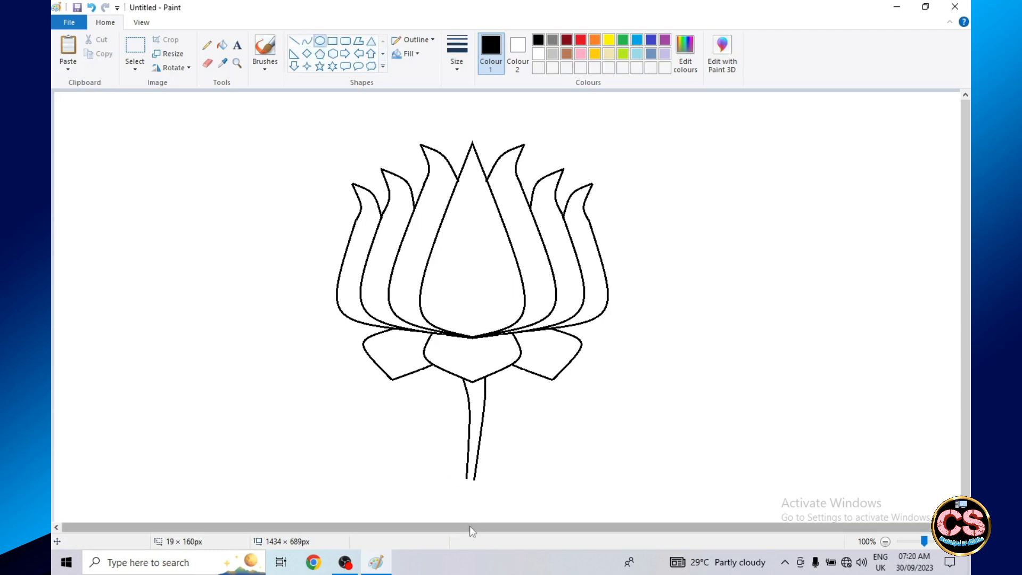
left_click_drag(467, 475, 475, 480)
left_click(443, 445)
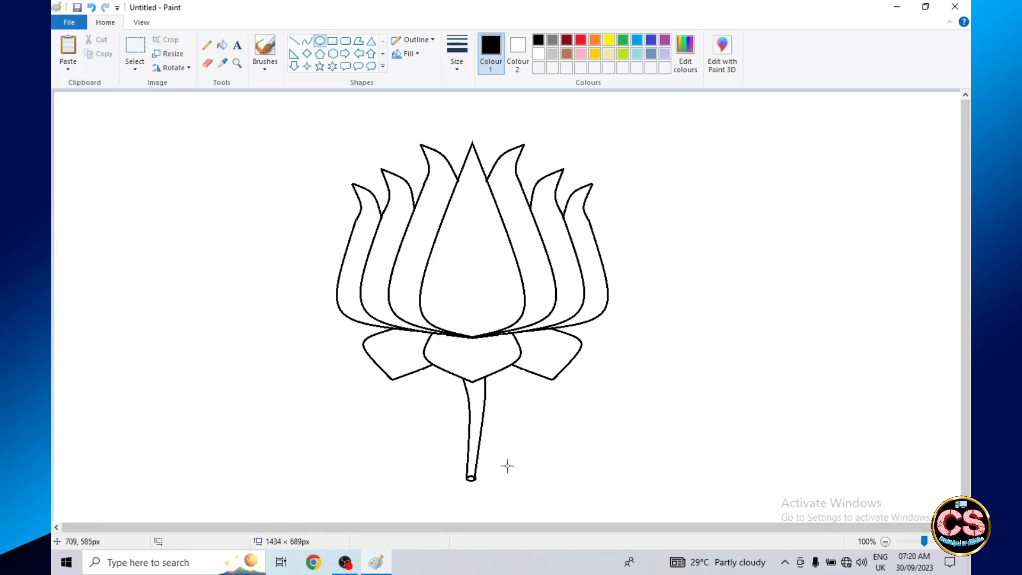
- Try filling the central petal with the palette's light pink, and undo the fill
left_click(344, 54)
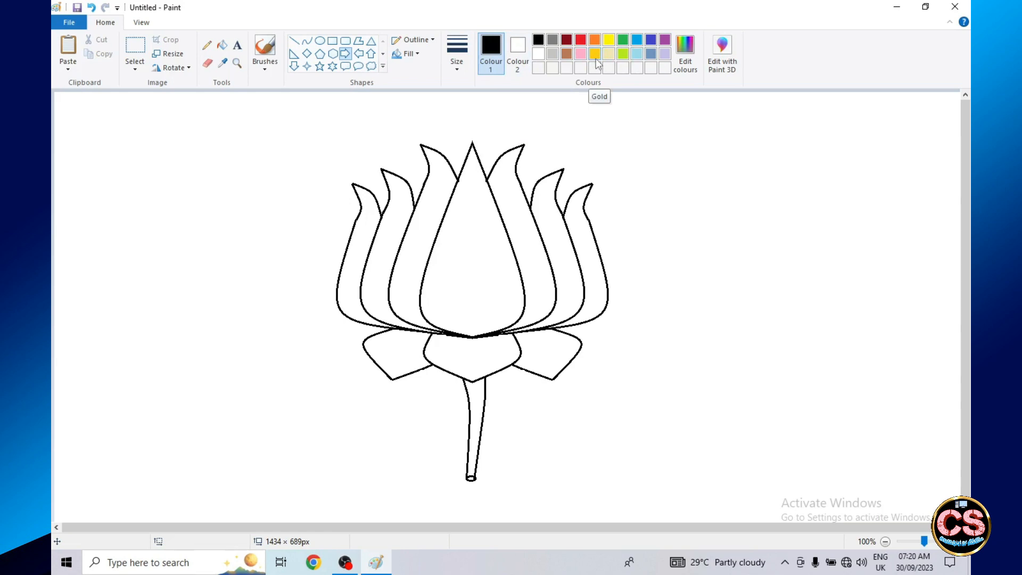
left_click(222, 45)
left_click(581, 53)
left_click(472, 221)
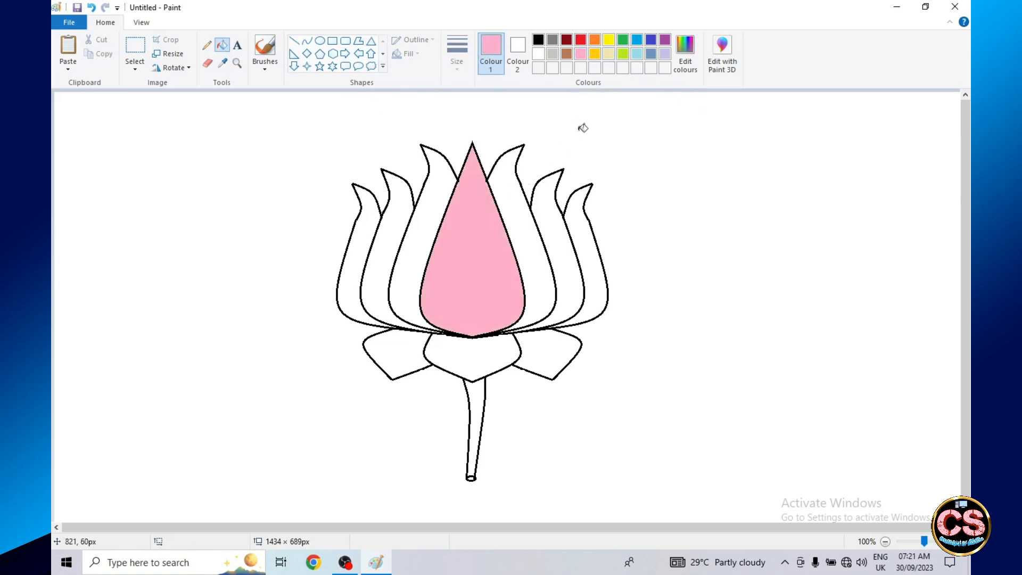
key("ctrl+z")
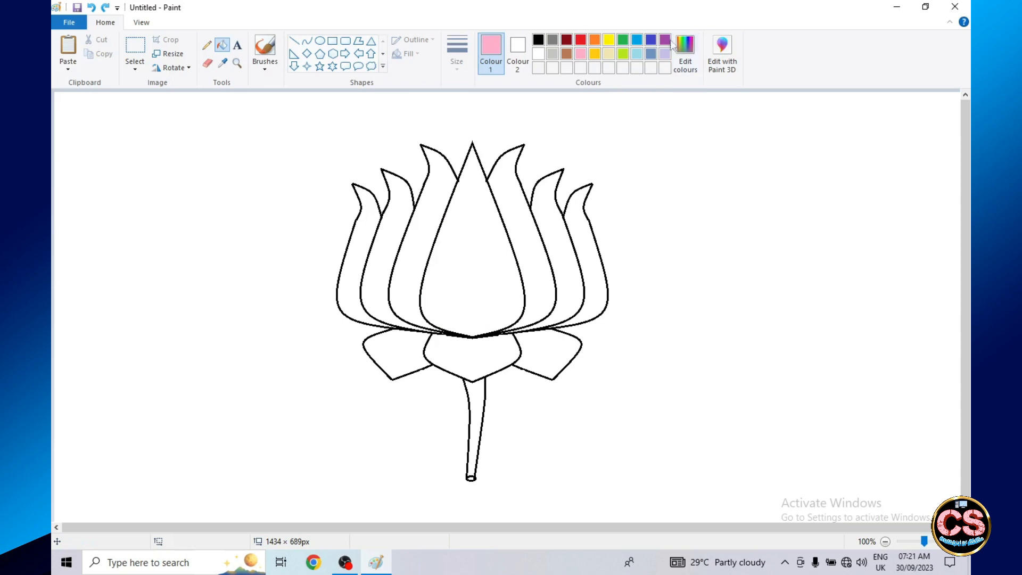
- Try filling the central petal with a custom crimson of red 226, green 3, blue 65, and undo the fill
left_click(685, 53)
left_click_drag(649, 213, 648, 261)
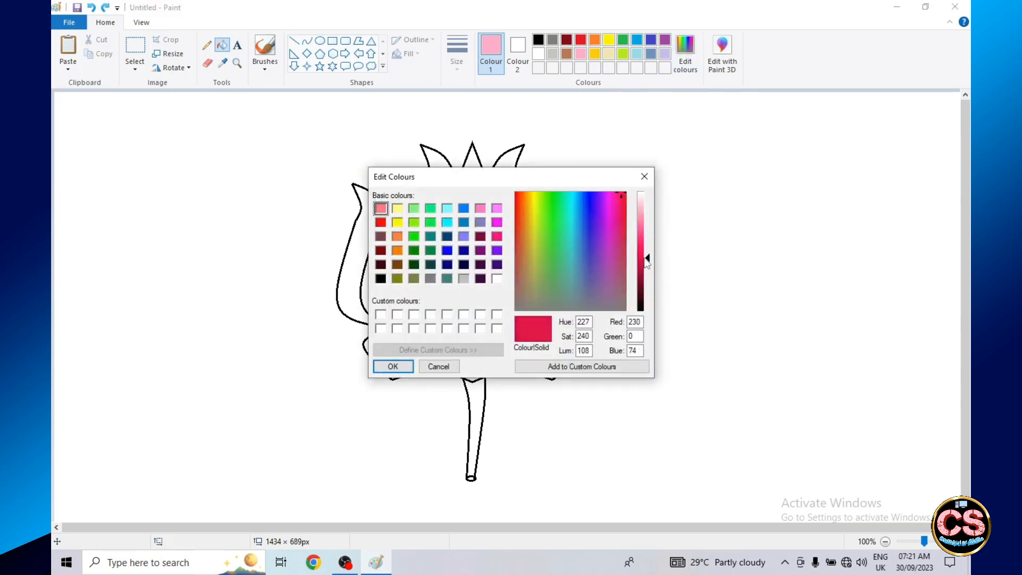
left_click_drag(621, 205, 626, 197)
left_click_drag(522, 196, 519, 203)
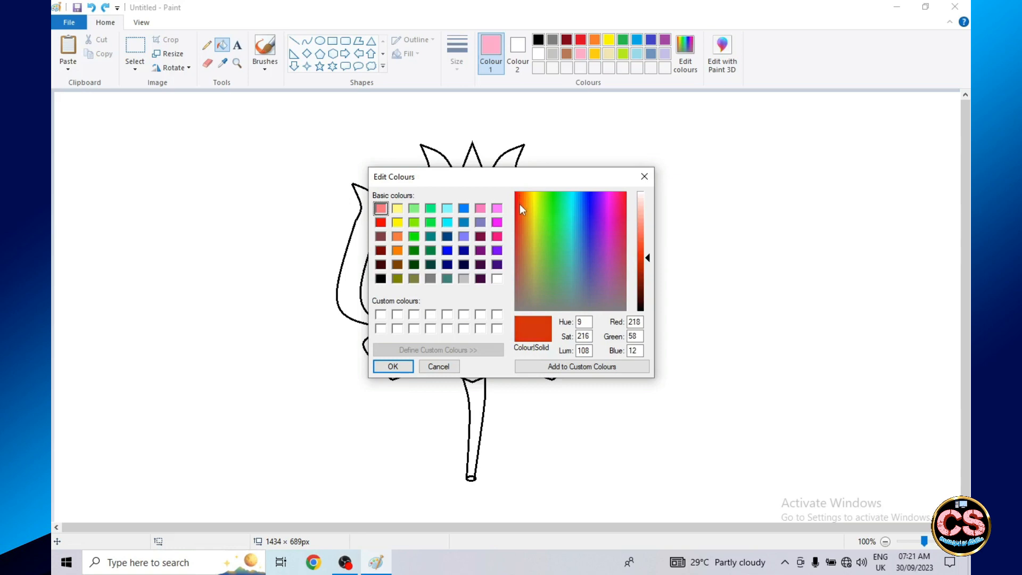
left_click(612, 196)
left_click(622, 196)
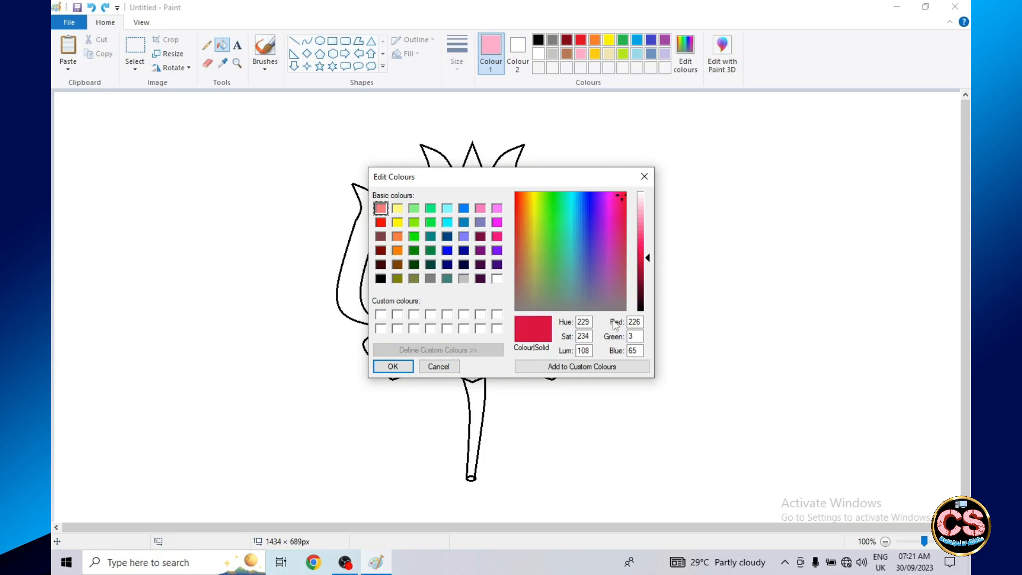
left_click(393, 367)
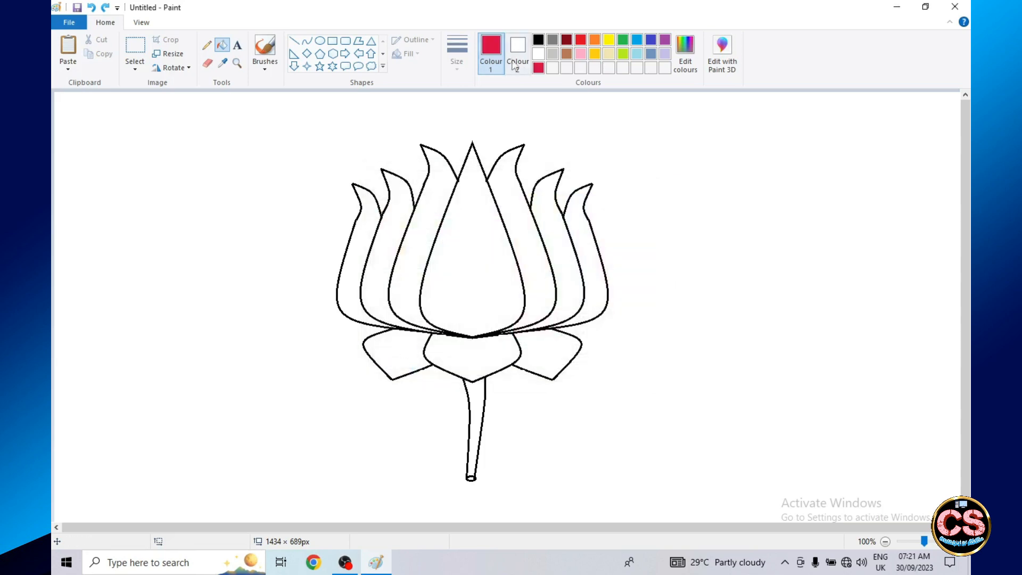
left_click(480, 226)
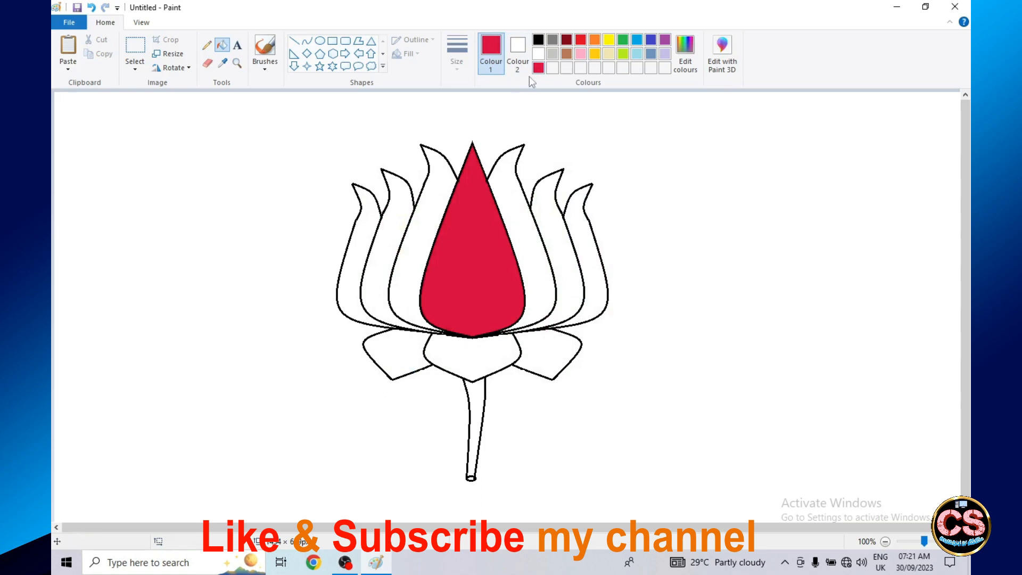
key("ctrl+z")
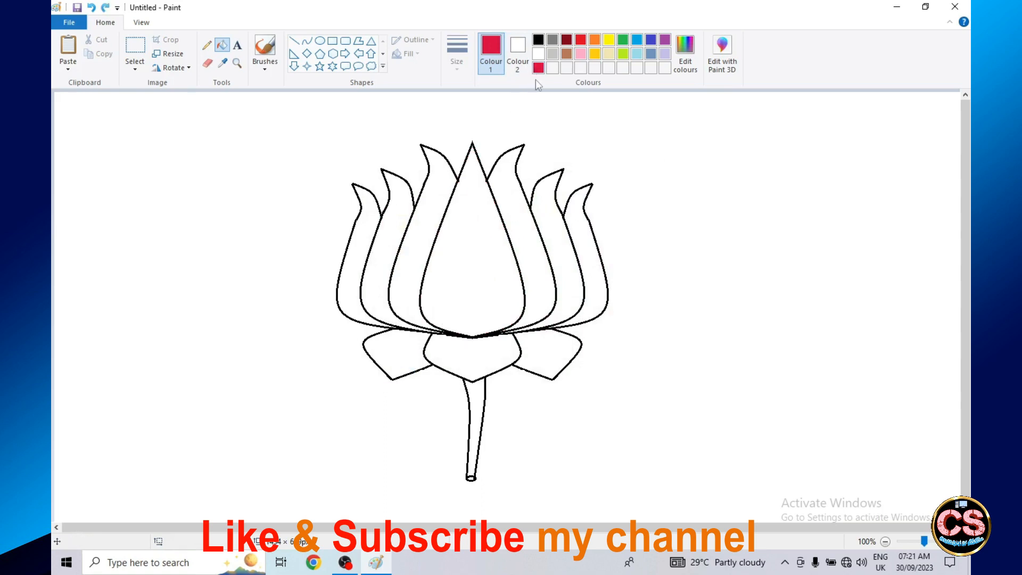
- Define a custom crimson as the foreground colour with red 222, green 7 and blue 67
left_click(685, 67)
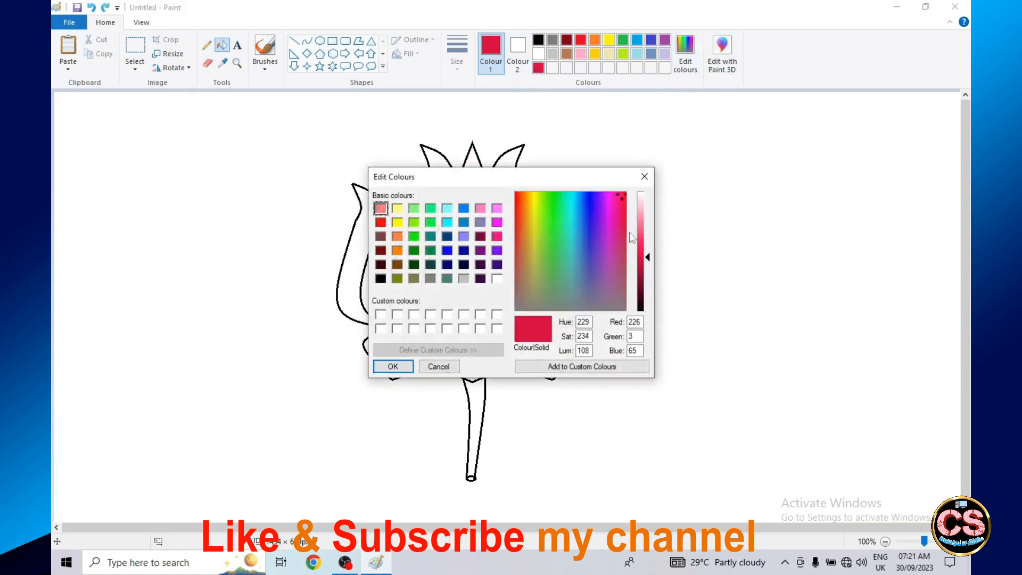
left_click_drag(648, 258, 647, 248)
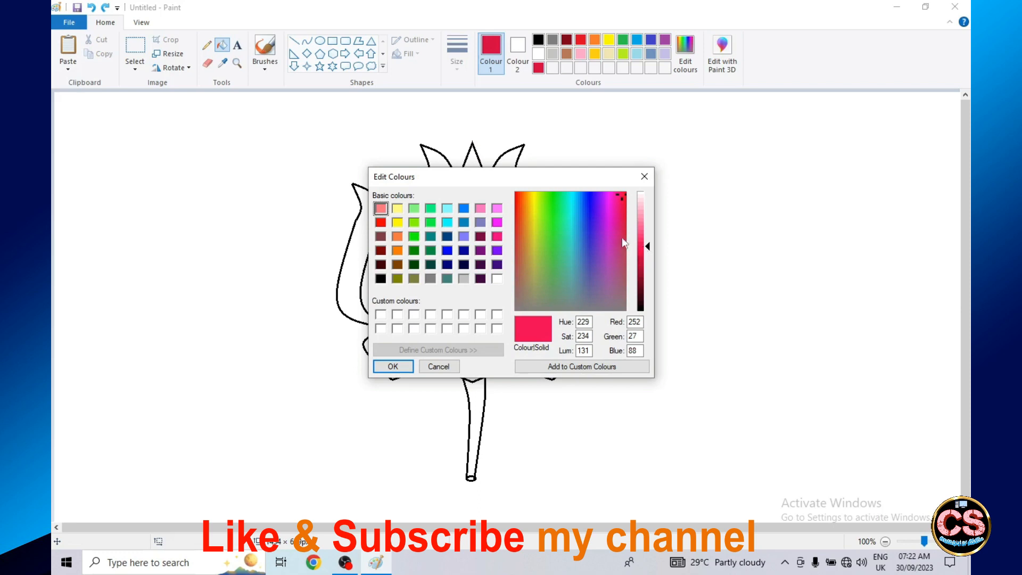
left_click(618, 195)
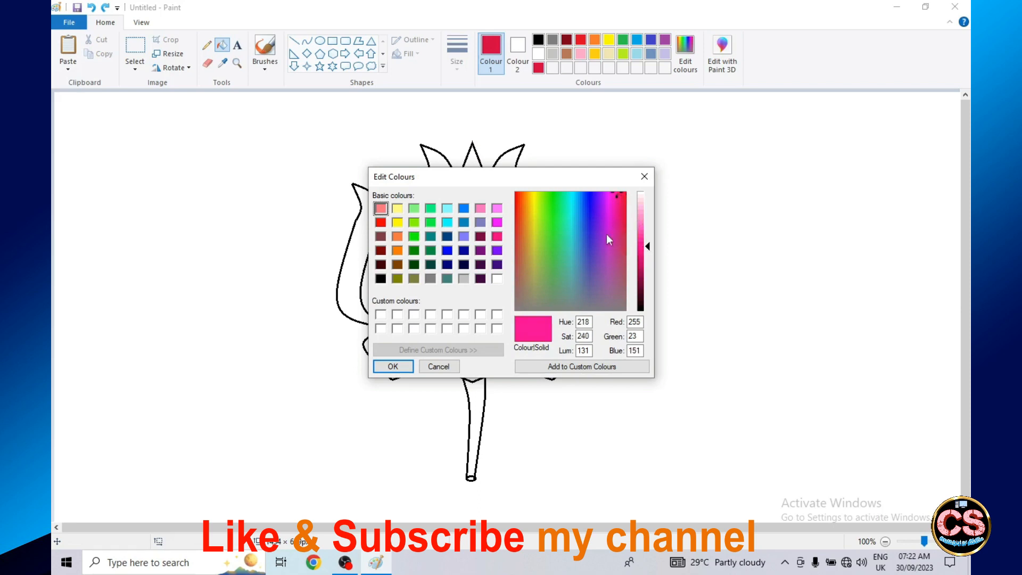
left_click_drag(519, 202, 516, 193)
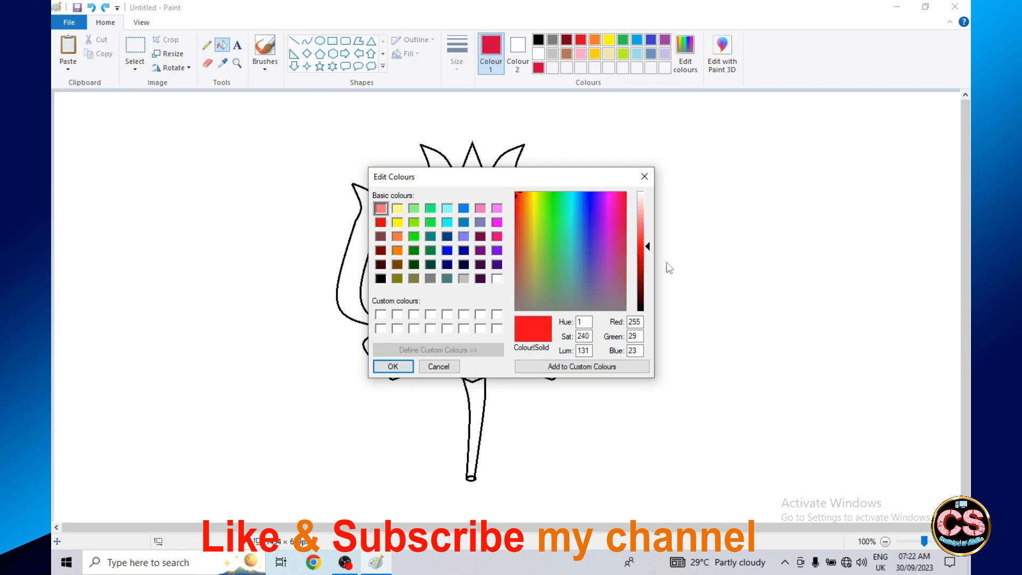
left_click_drag(651, 251, 651, 254)
left_click_drag(619, 204, 621, 198)
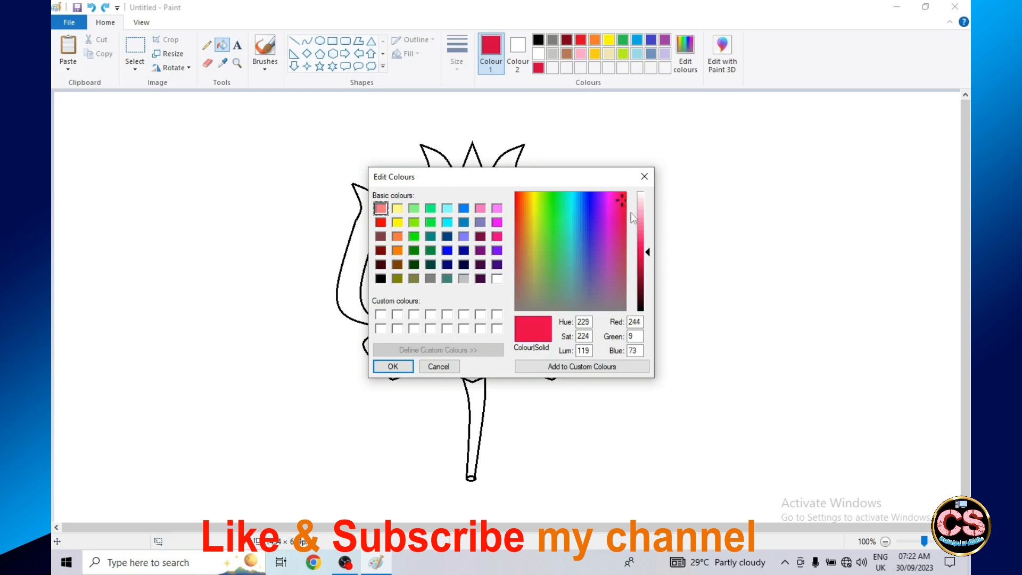
left_click_drag(648, 252, 648, 258)
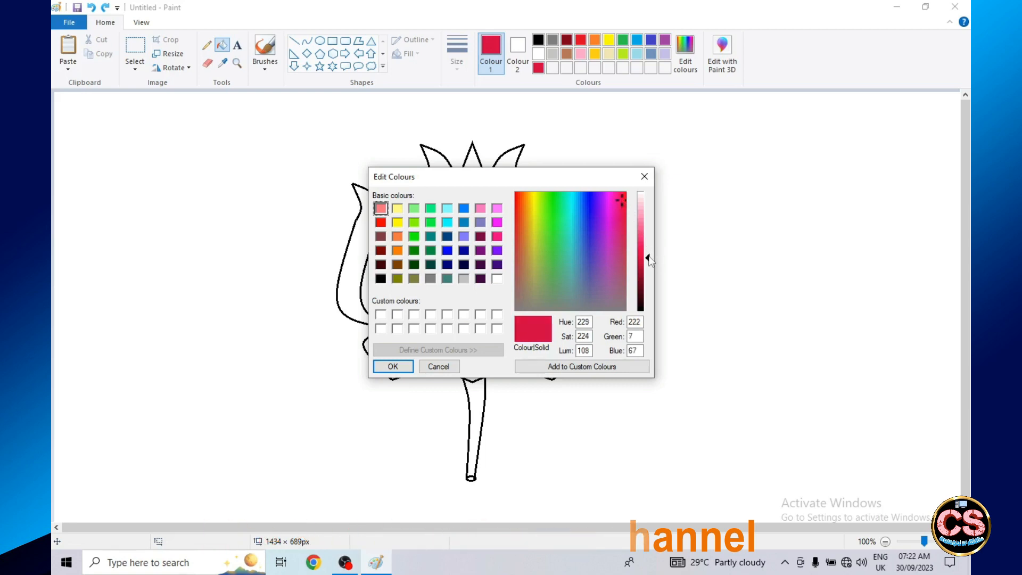
left_click(393, 366)
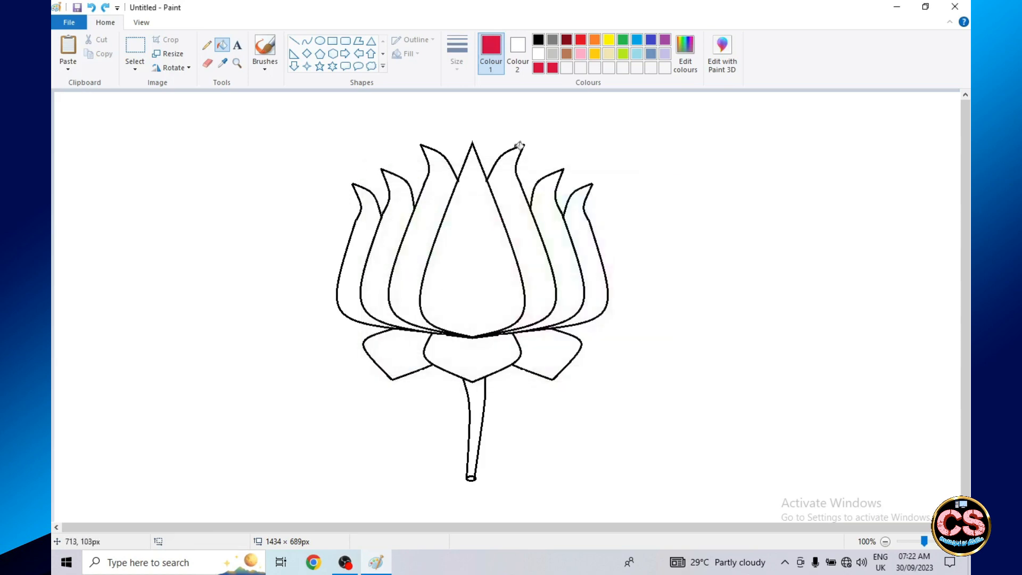
- Fill the central petal and the three petals on each side of it with the custom crimson
left_click(462, 237)
left_click(521, 228)
left_click(556, 235)
left_click(584, 242)
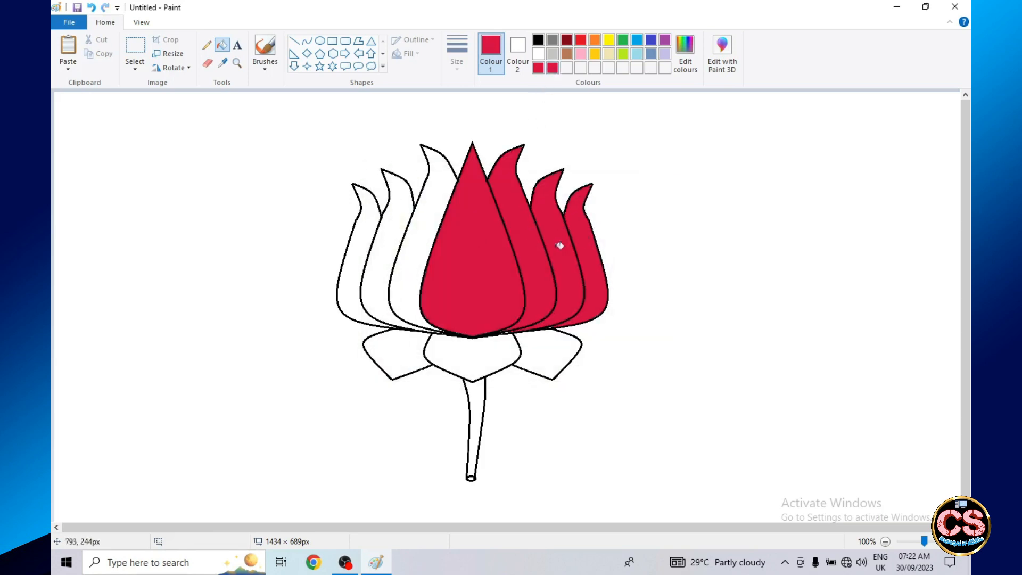
left_click(430, 227)
left_click(390, 240)
left_click(359, 243)
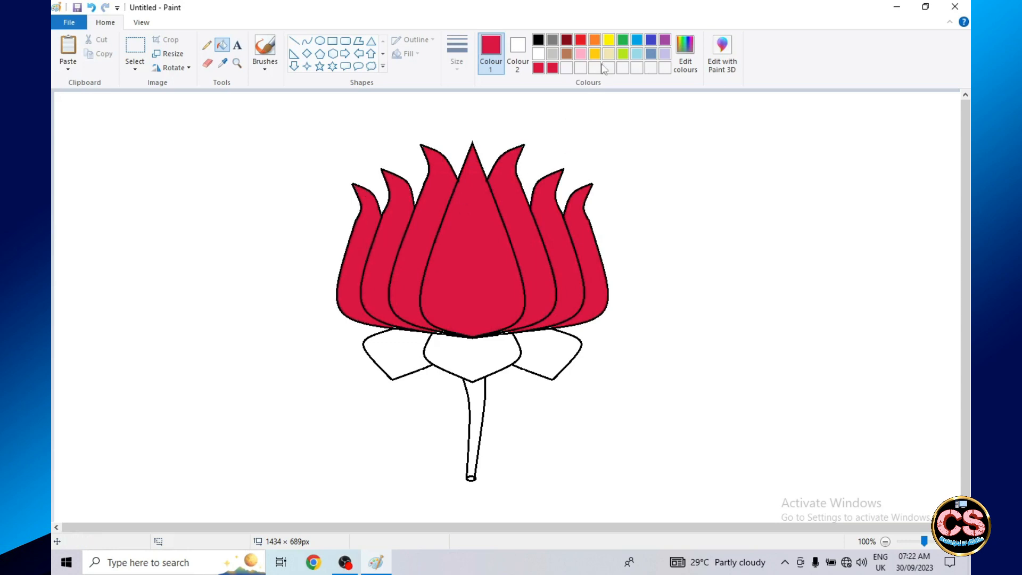
- Fill the three sepals and the stem with the palette's green
left_click(622, 40)
left_click(481, 346)
left_click(400, 353)
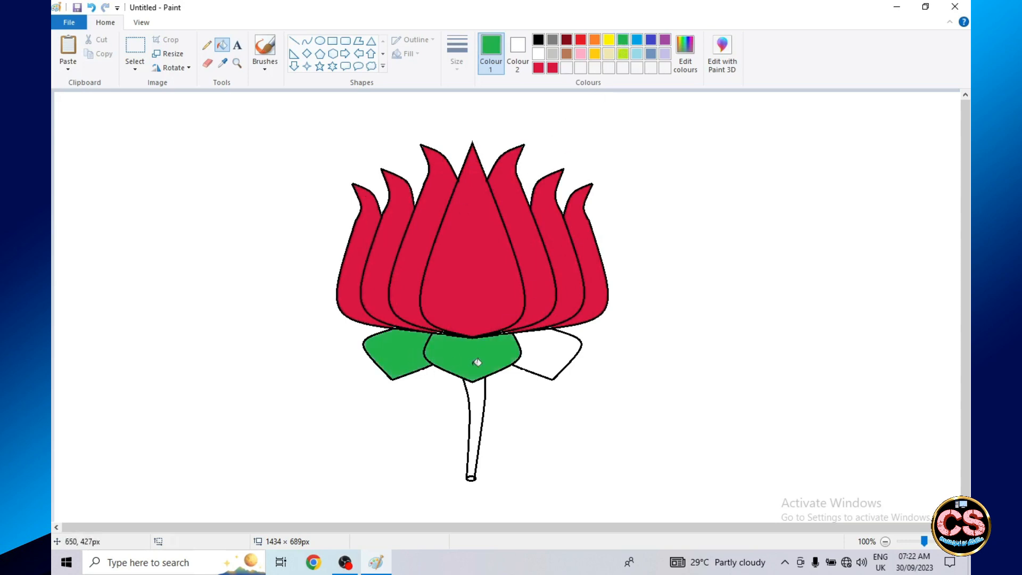
left_click(554, 350)
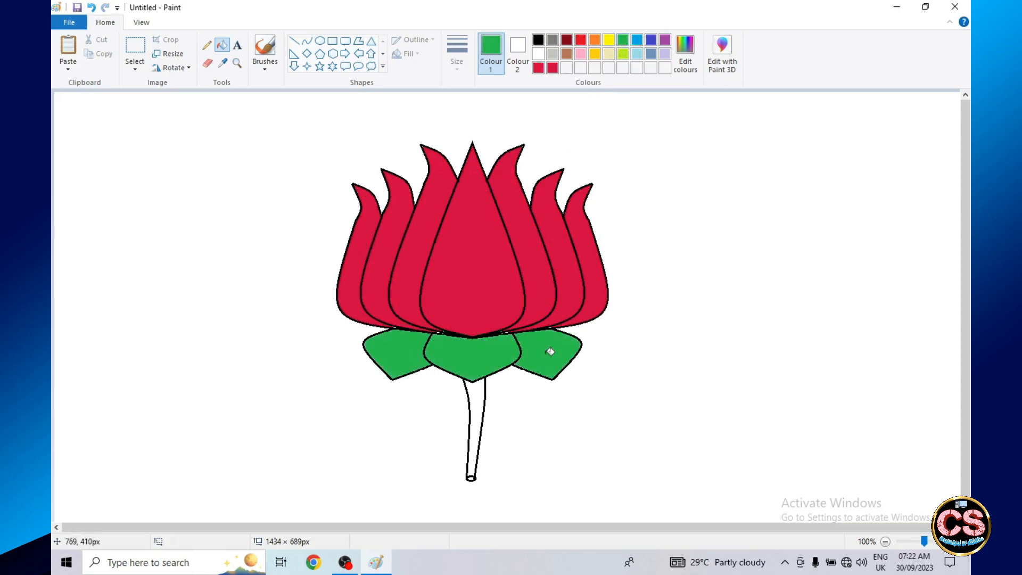
left_click(477, 407)
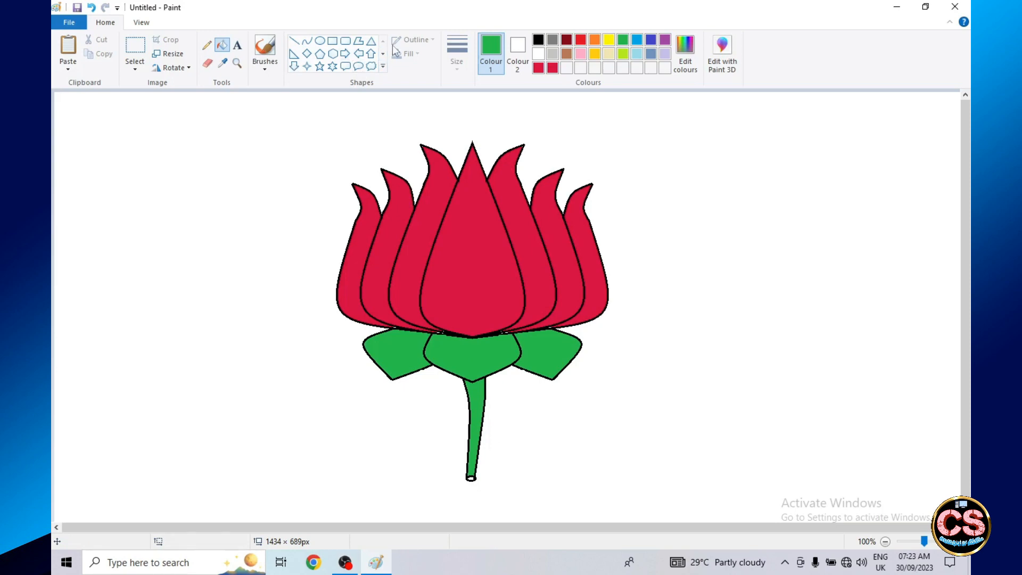
left_click(306, 42)
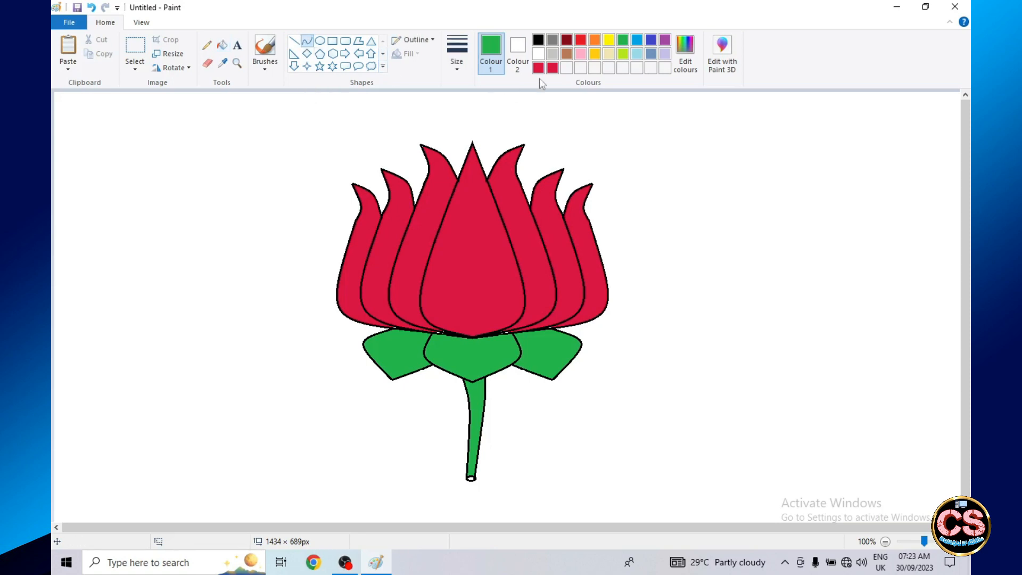
left_click(638, 57)
left_click(332, 41)
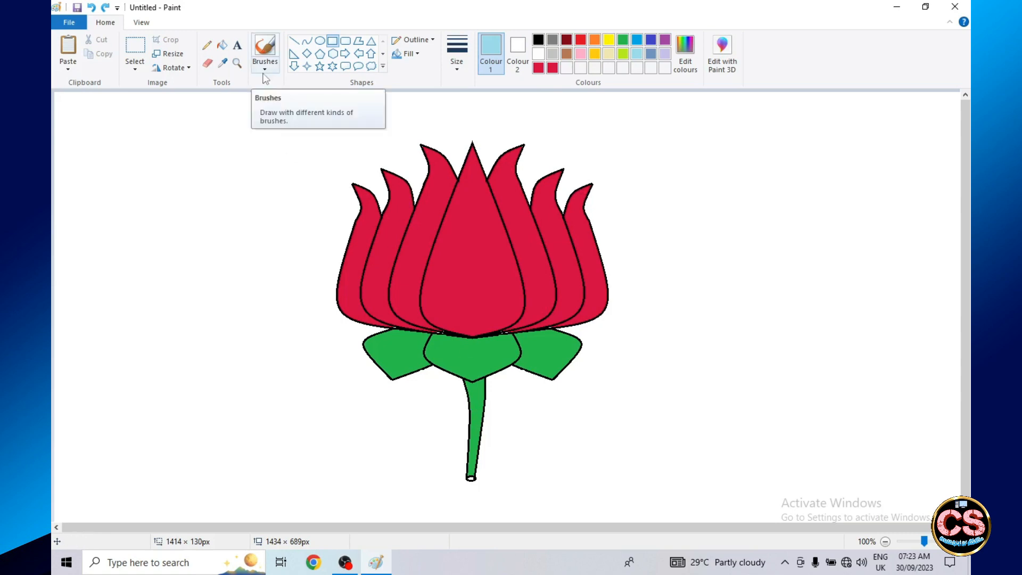
- Save the drawing to the Desktop as a PNG file named Lotus
key("ctrl+s")
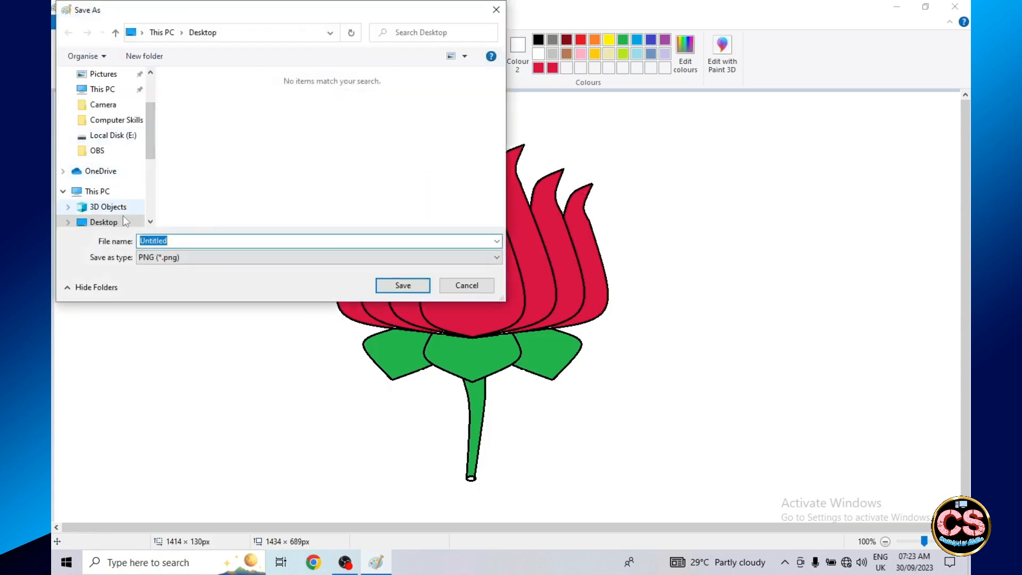
type("Lotus")
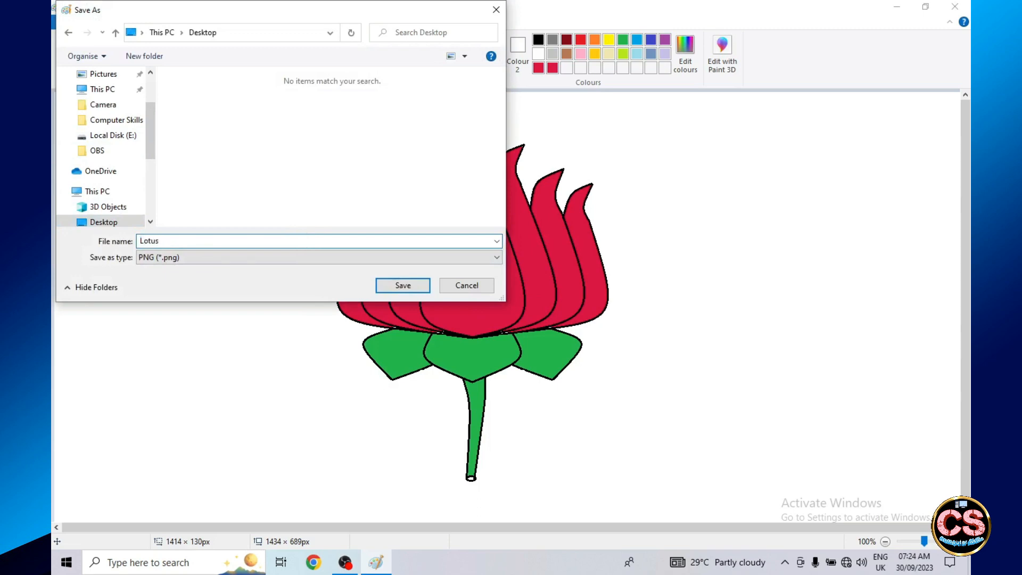
key("Return")
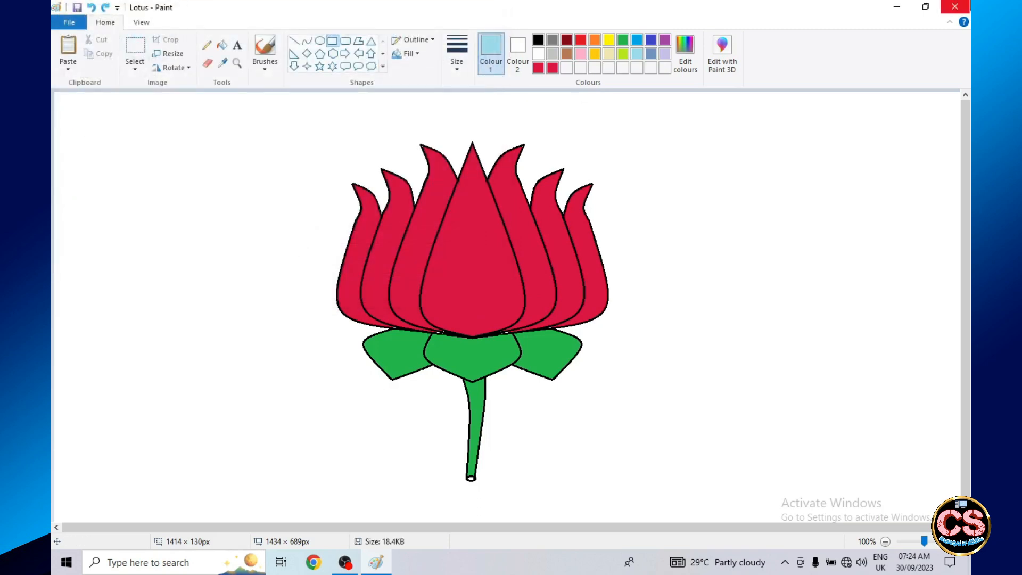